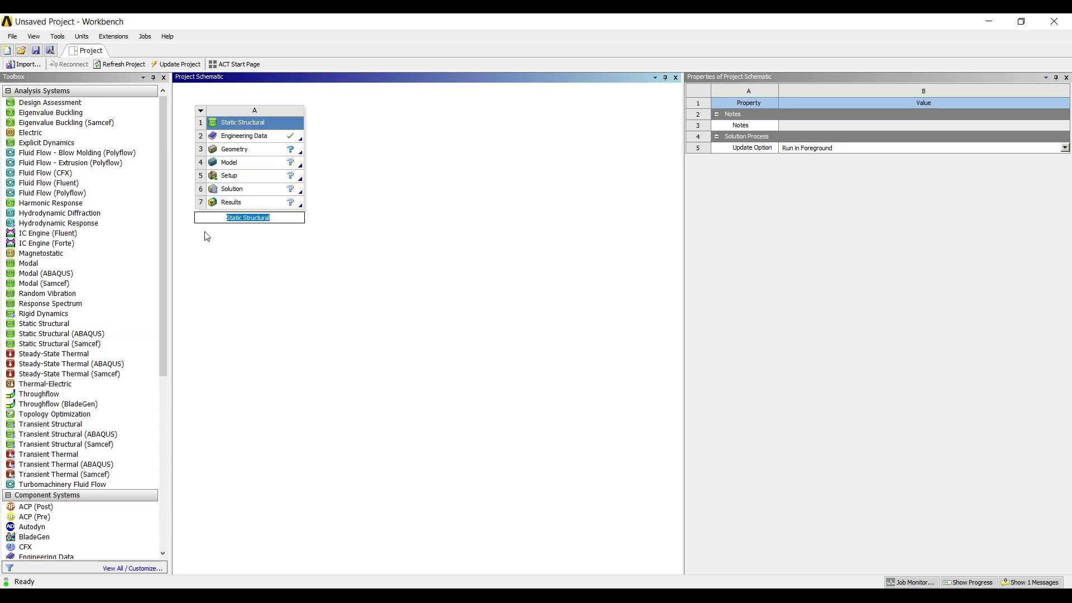
Name the Static Structural system "cone spring"
{"action": "type", "text": "one spring"}
{"action": "key", "text": "Return"}
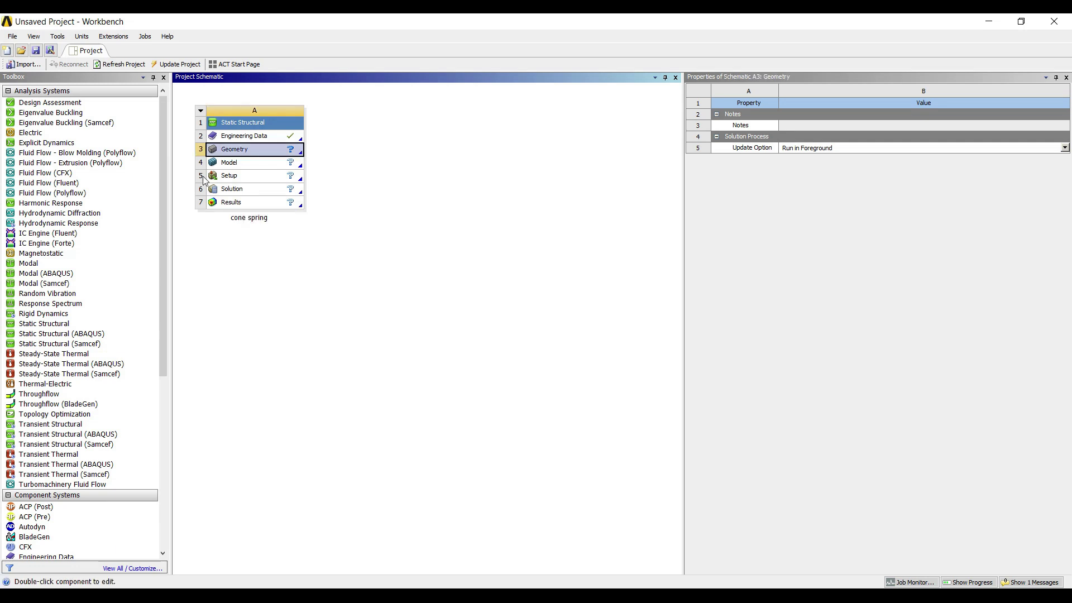
Add Stainless Steel from the General Materials source to the system's engineering data and return to the project schematic
{"action": "double_click", "coordinate": [246, 135]}
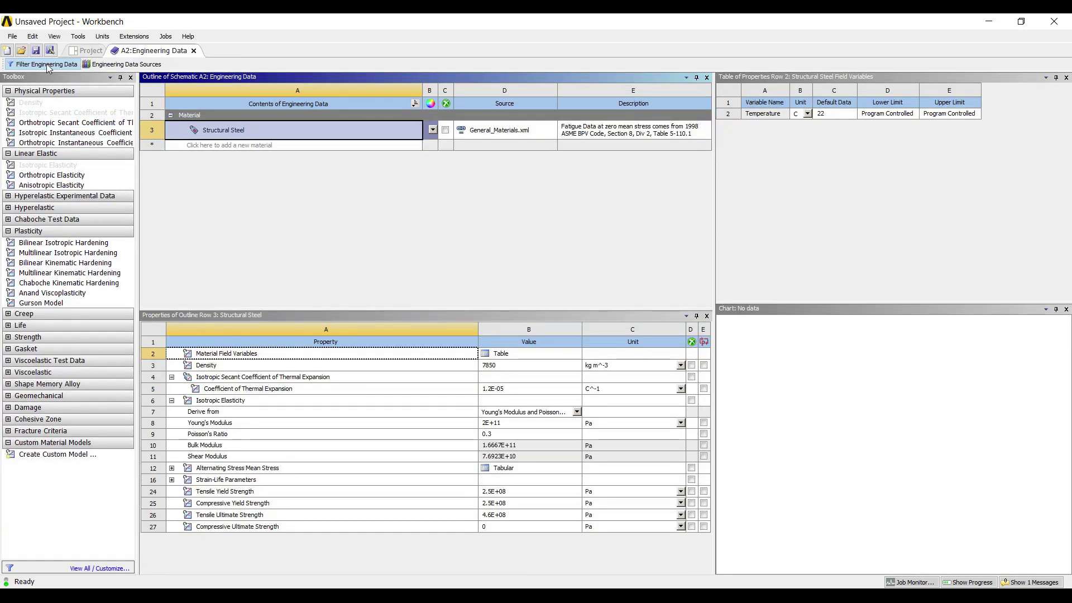
{"action": "left_click", "coordinate": [121, 64]}
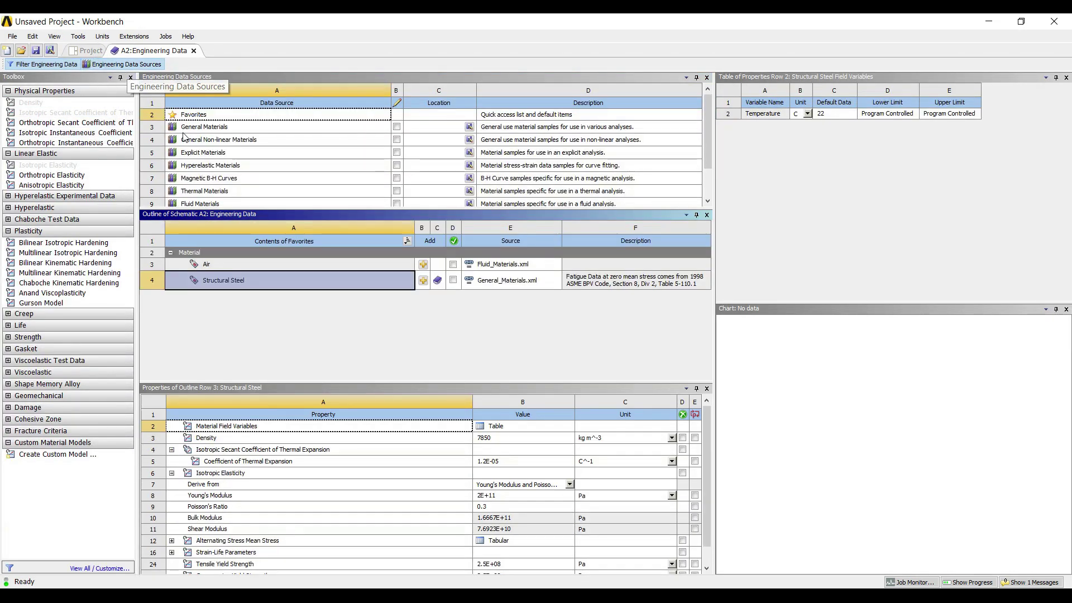
{"action": "left_click", "coordinate": [192, 115]}
{"action": "left_click", "coordinate": [204, 127]}
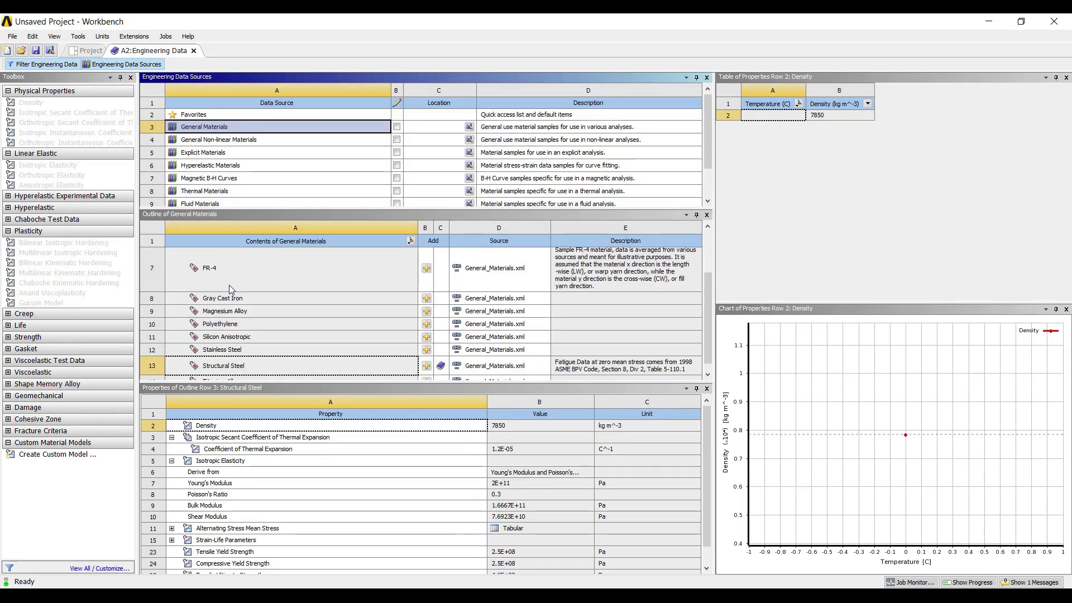
{"action": "left_click", "coordinate": [340, 283]}
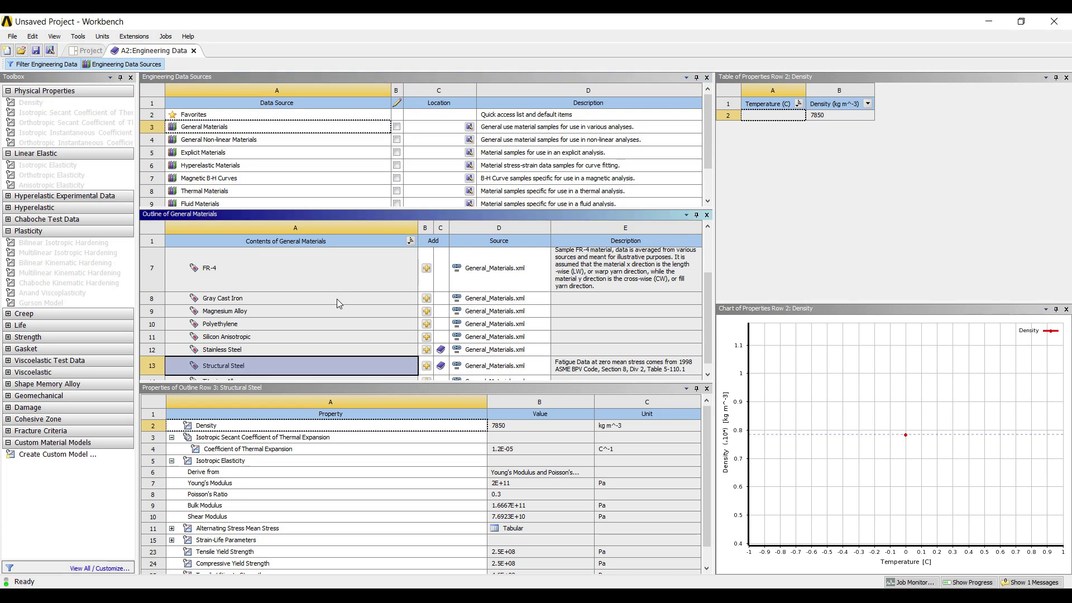
{"action": "left_click", "coordinate": [73, 50]}
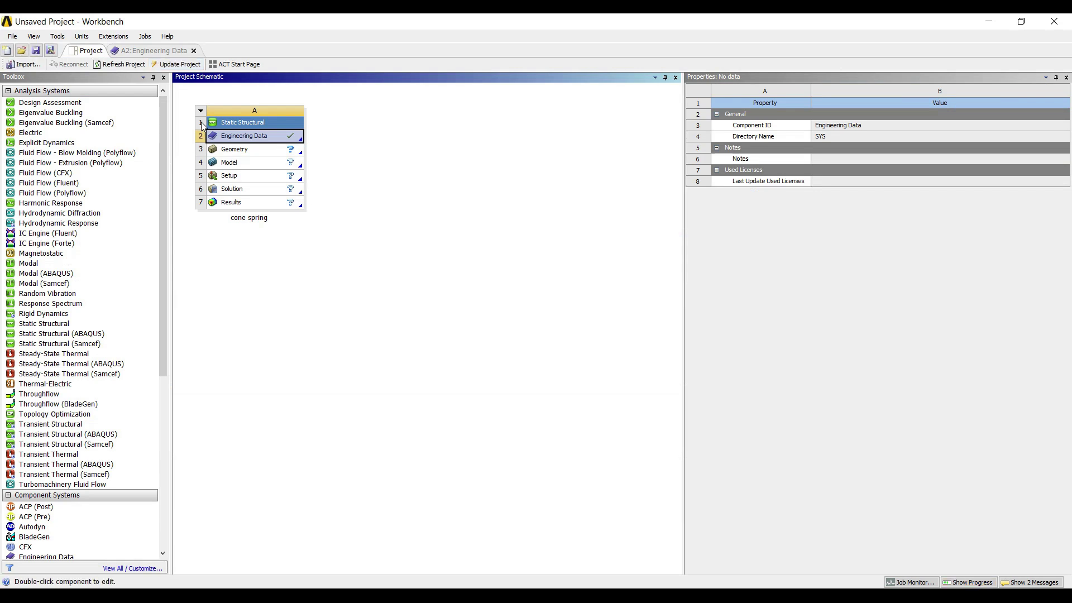
Create a new DesignModeler geometry for the cone spring system and set its units to millimetres
{"action": "key", "text": "Down"}
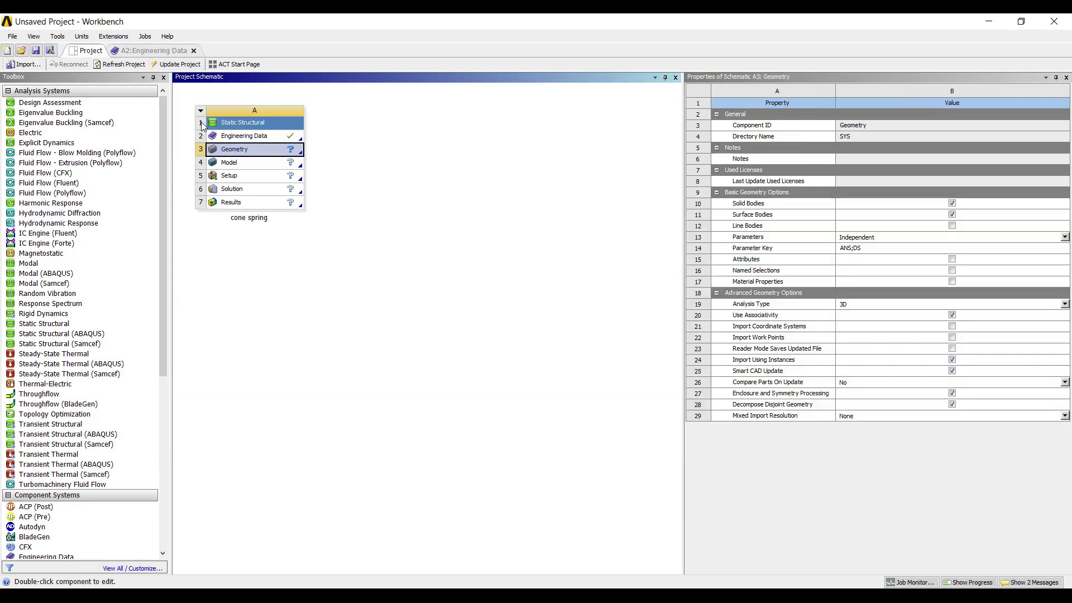
{"action": "key", "text": "shift+F10"}
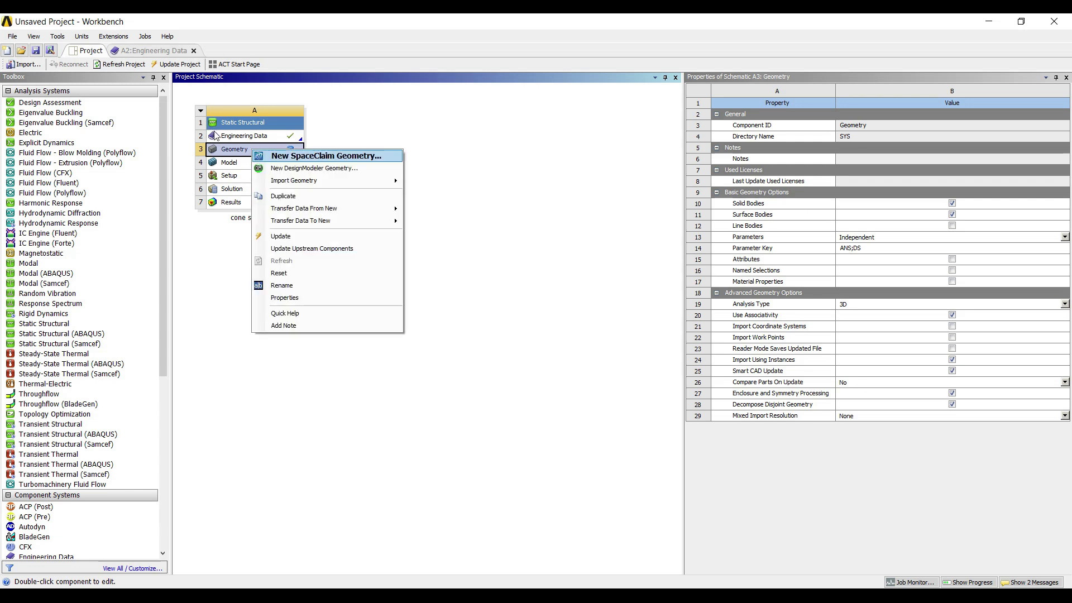
{"action": "left_click", "coordinate": [313, 168]}
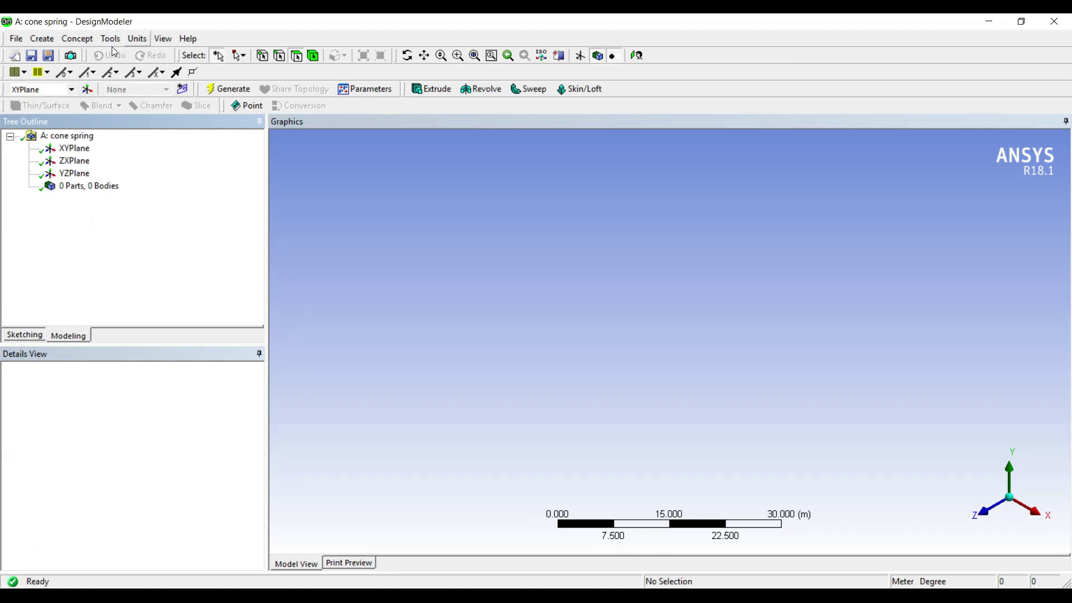
{"action": "left_click", "coordinate": [134, 40]}
{"action": "left_click", "coordinate": [137, 84]}
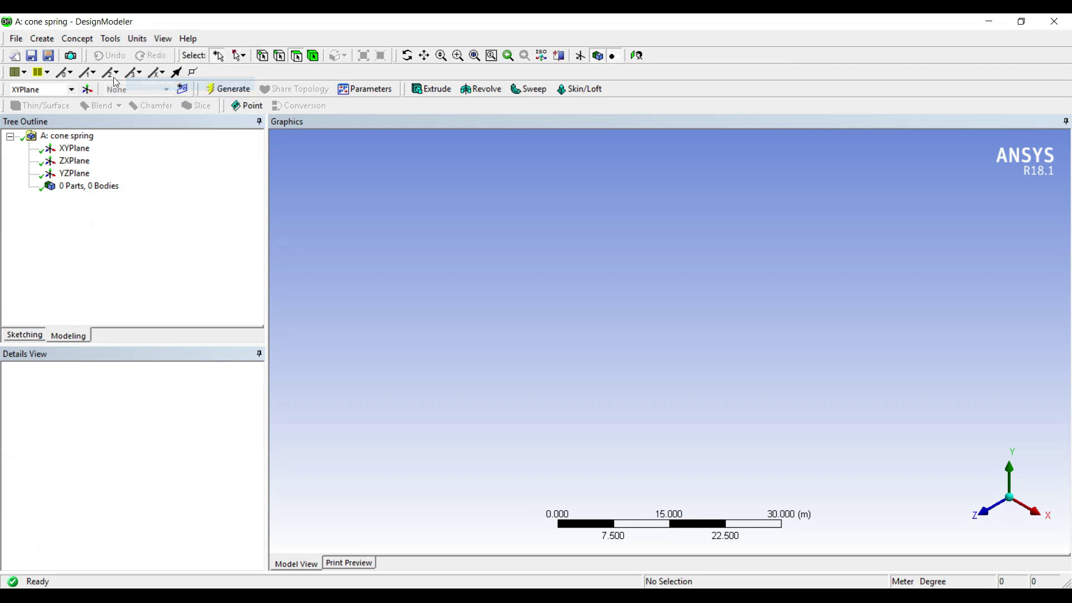
Sketch a line about 48 mm long on the XYPlane, running down the Y axis to the origin
{"action": "left_click", "coordinate": [74, 148]}
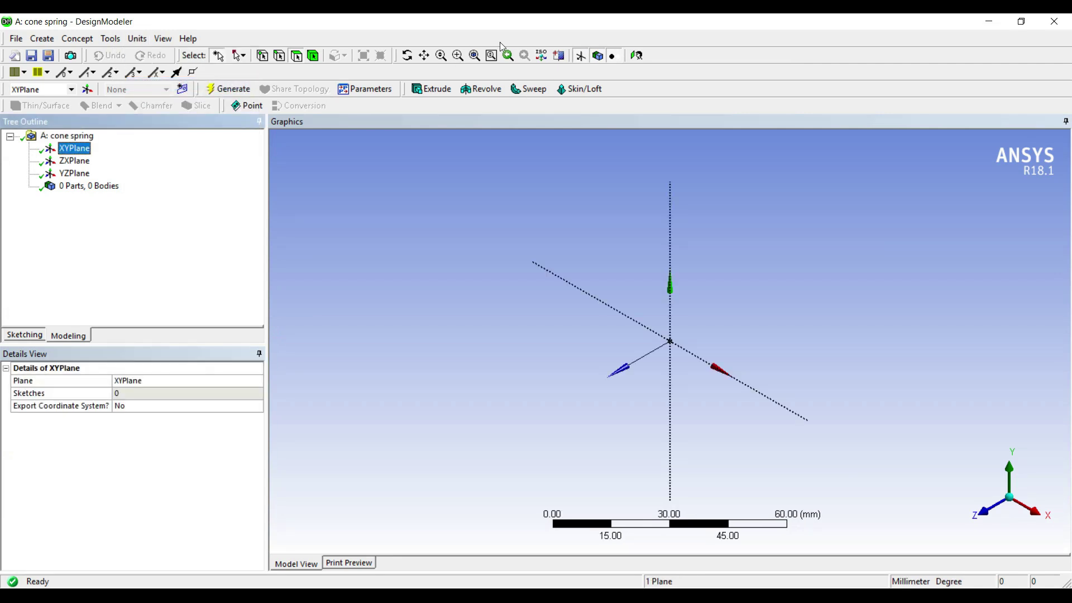
{"action": "left_click", "coordinate": [511, 56]}
{"action": "left_click", "coordinate": [24, 335]}
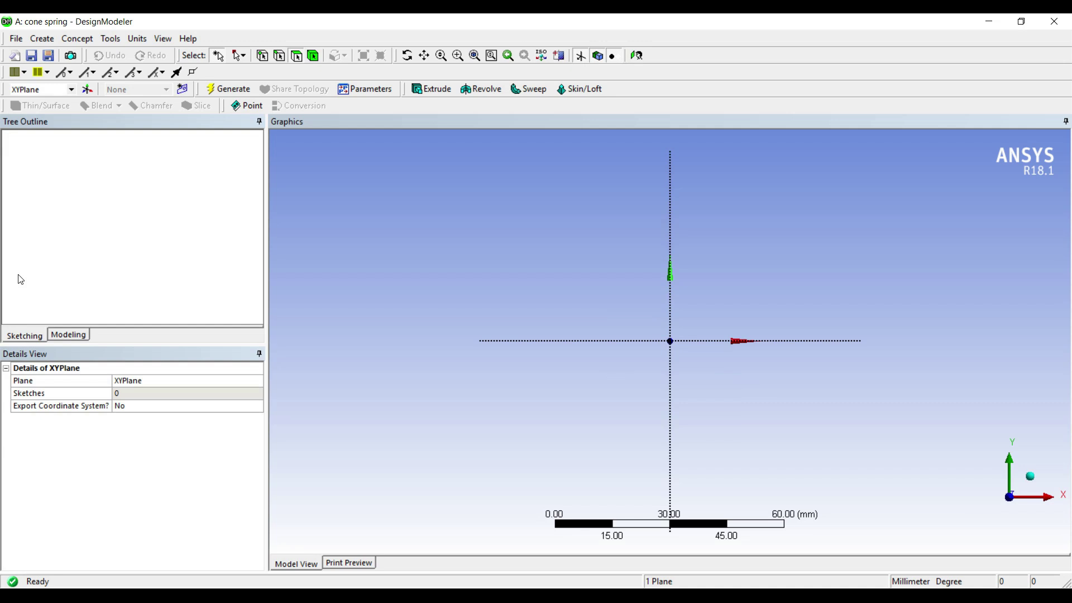
{"action": "left_click", "coordinate": [26, 153]}
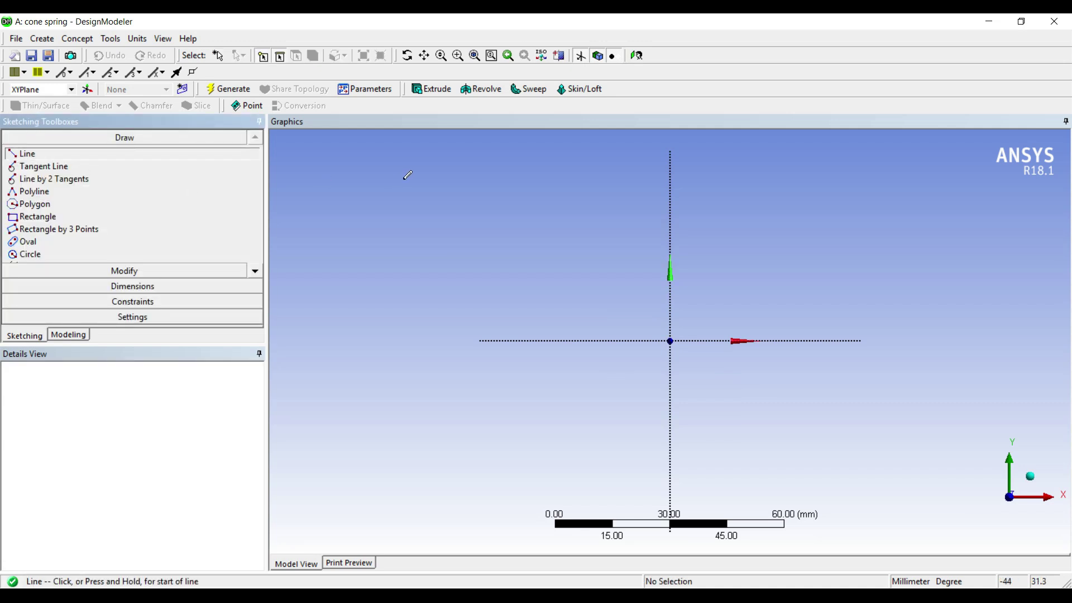
{"action": "left_click", "coordinate": [670, 157]}
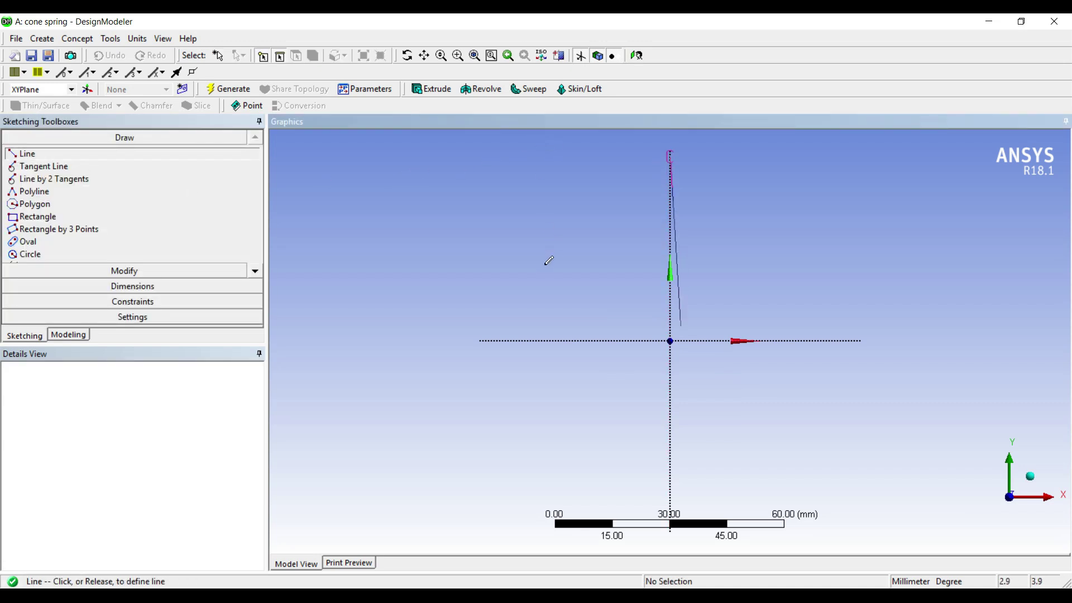
{"action": "left_click", "coordinate": [671, 340]}
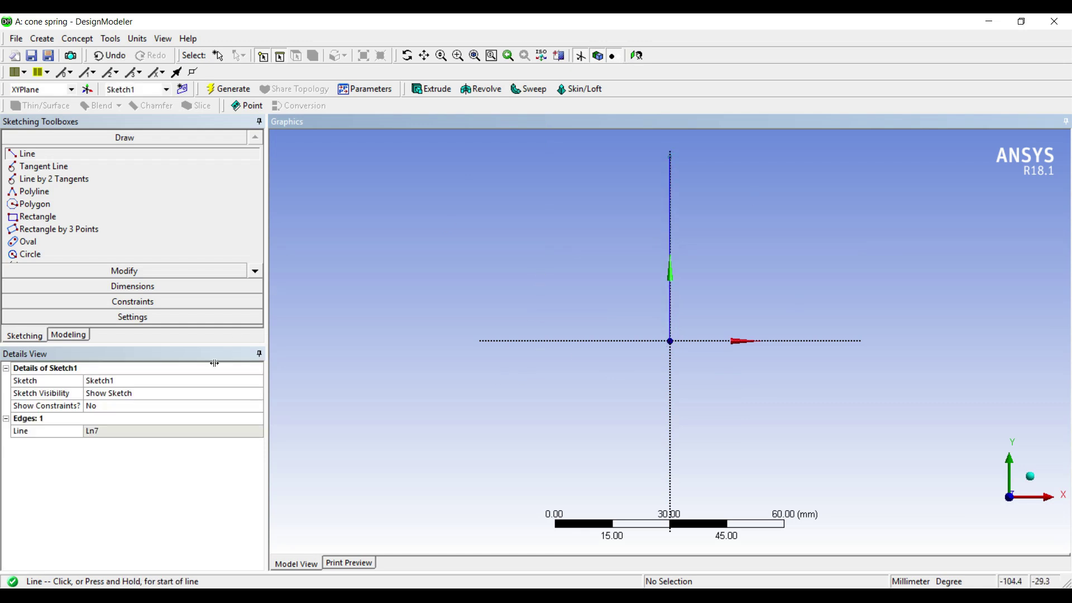
Dimension the vertical line's length and set it to 70 mm
{"action": "left_click", "coordinate": [113, 286]}
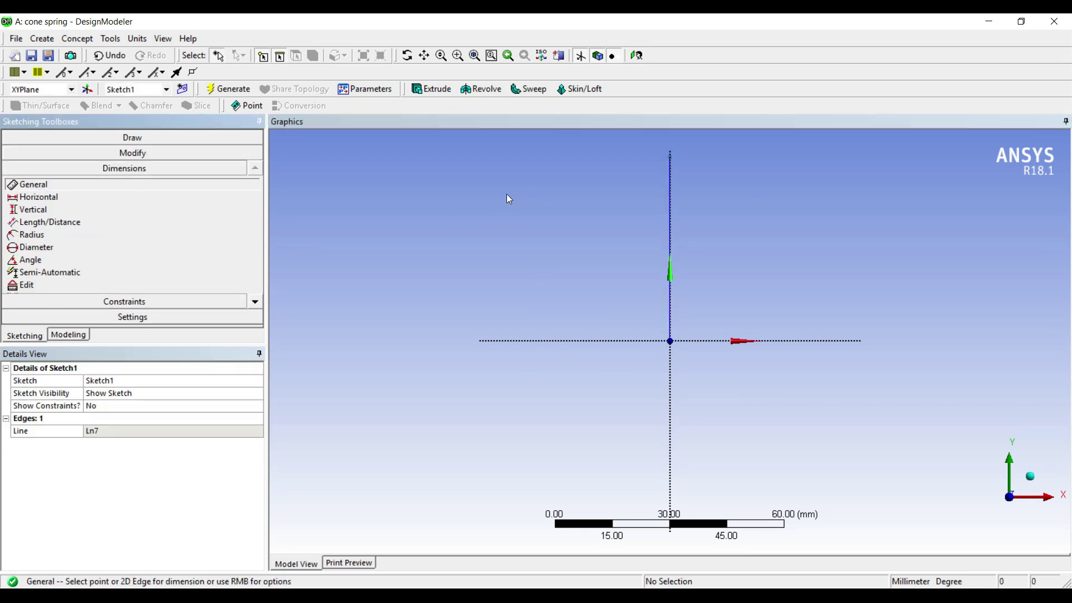
{"action": "left_click", "coordinate": [670, 201]}
{"action": "left_click", "coordinate": [473, 193]}
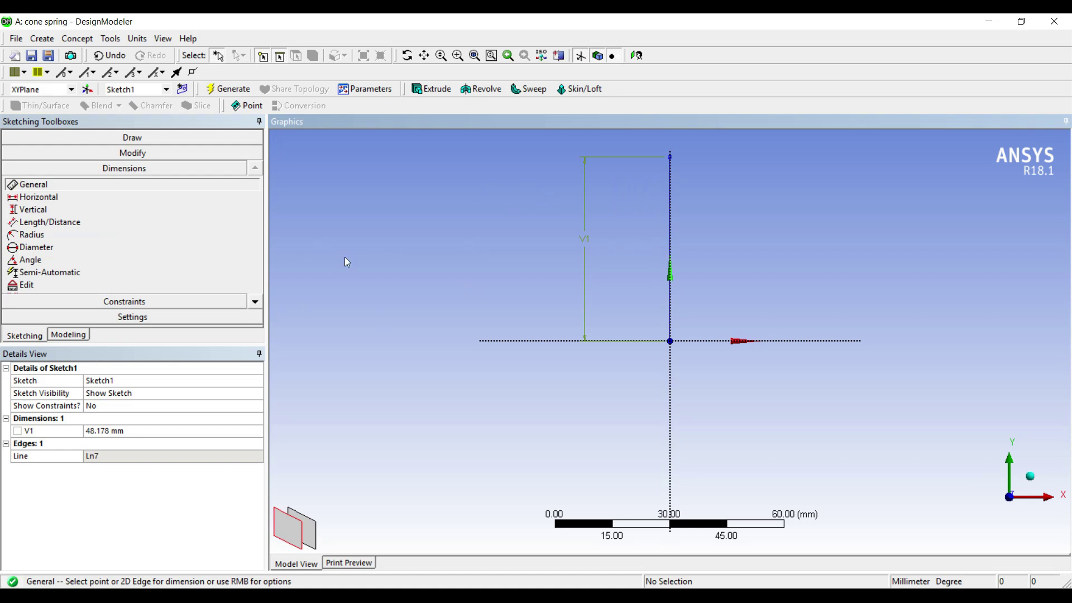
{"action": "left_click", "coordinate": [111, 431]}
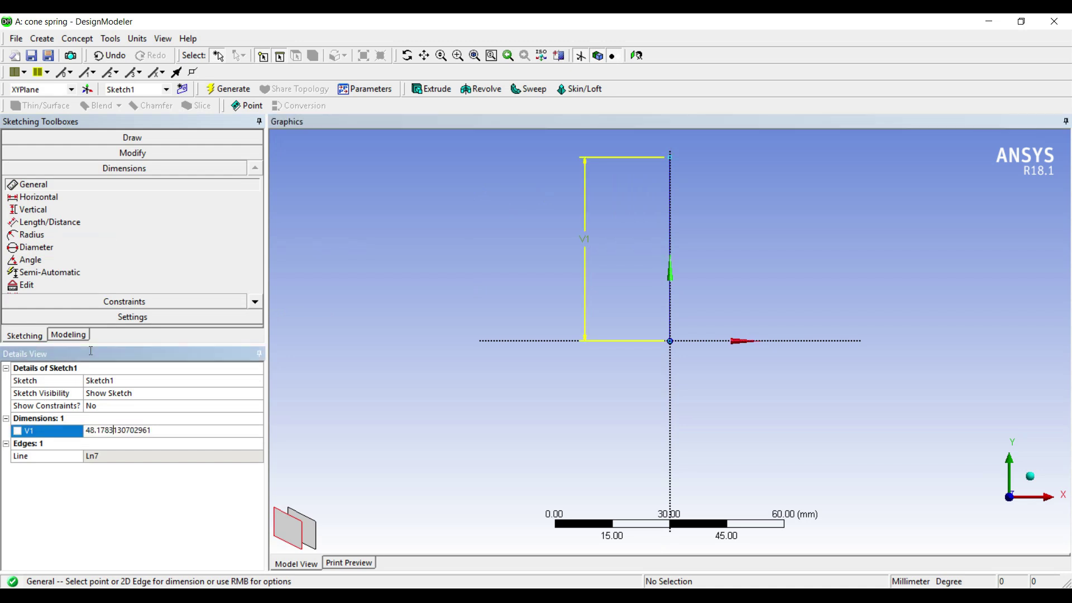
{"action": "key", "text": "ctrl+a"}
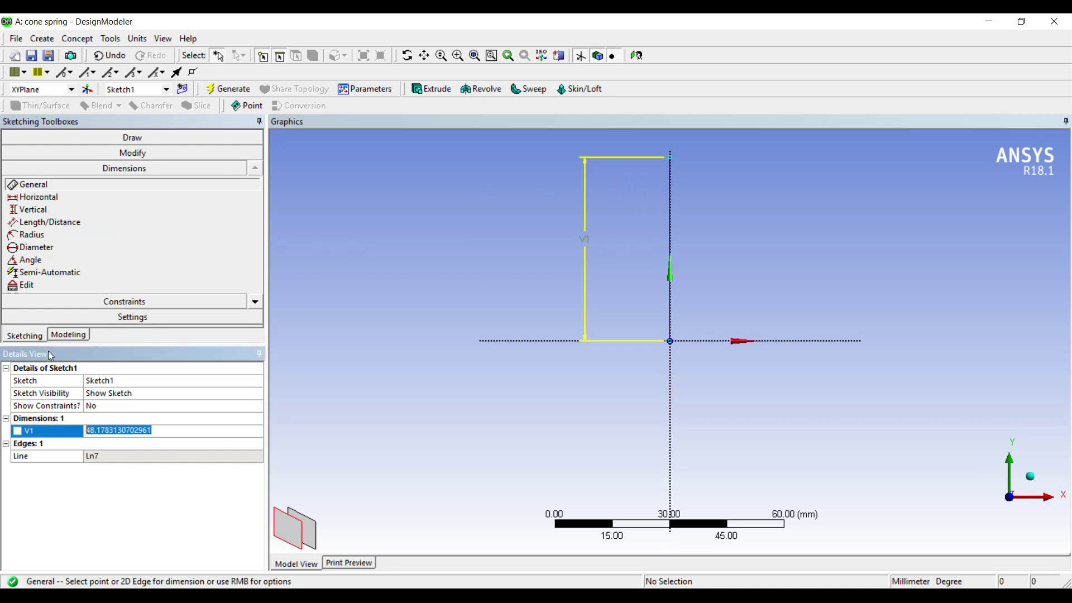
{"action": "type", "text": "70"}
{"action": "key", "text": "Return"}
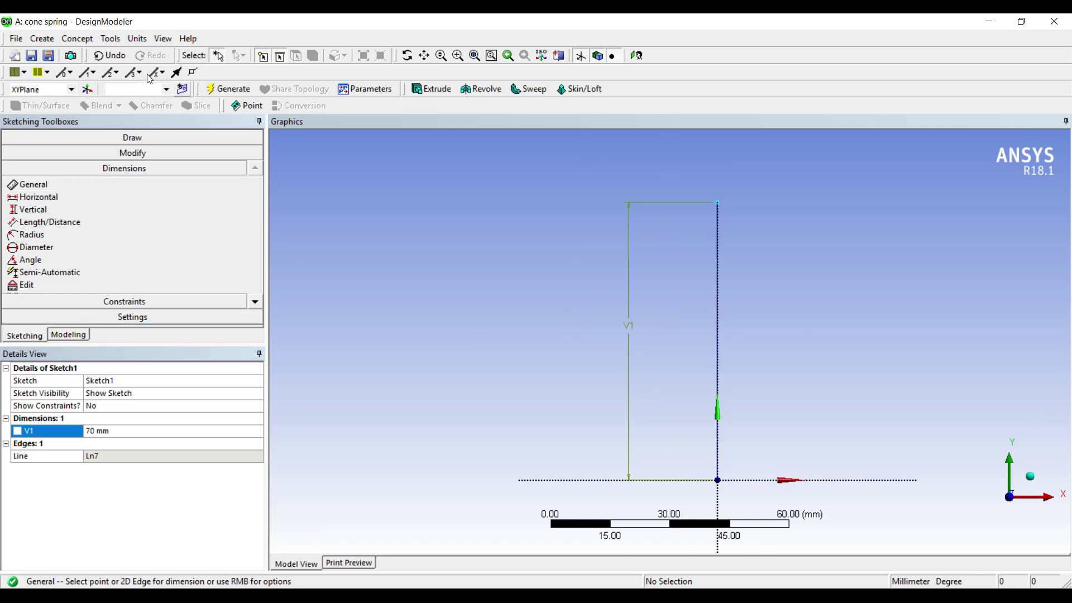
In a second sketch on the XYPlane, draw a circle about 5.6 mm in diameter centred on the X axis about 11 mm from the origin
{"action": "left_click", "coordinate": [68, 335]}
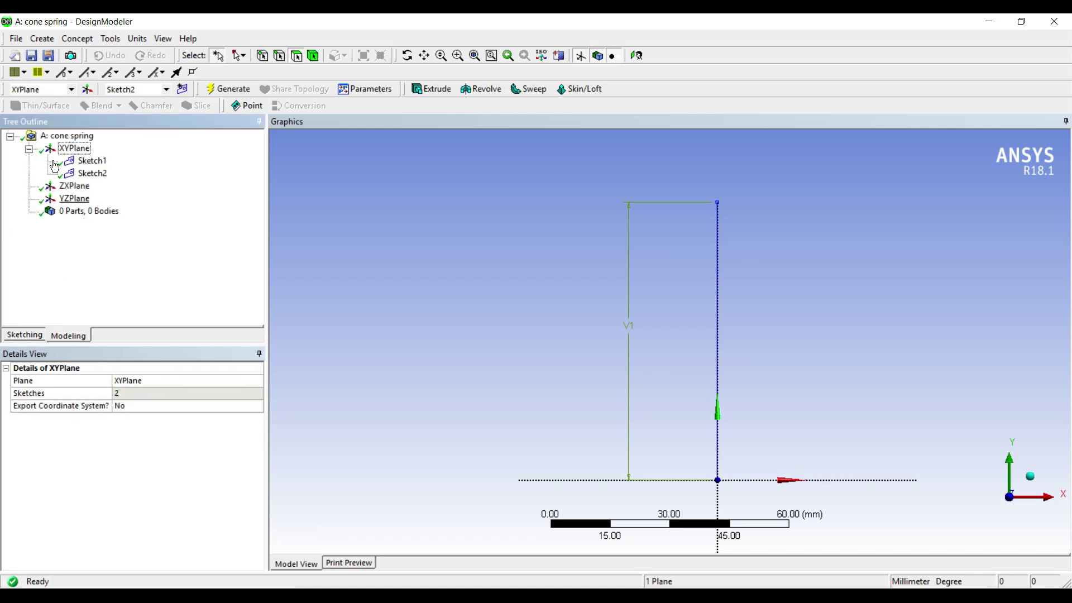
{"action": "left_click", "coordinate": [90, 173]}
{"action": "left_click", "coordinate": [24, 335]}
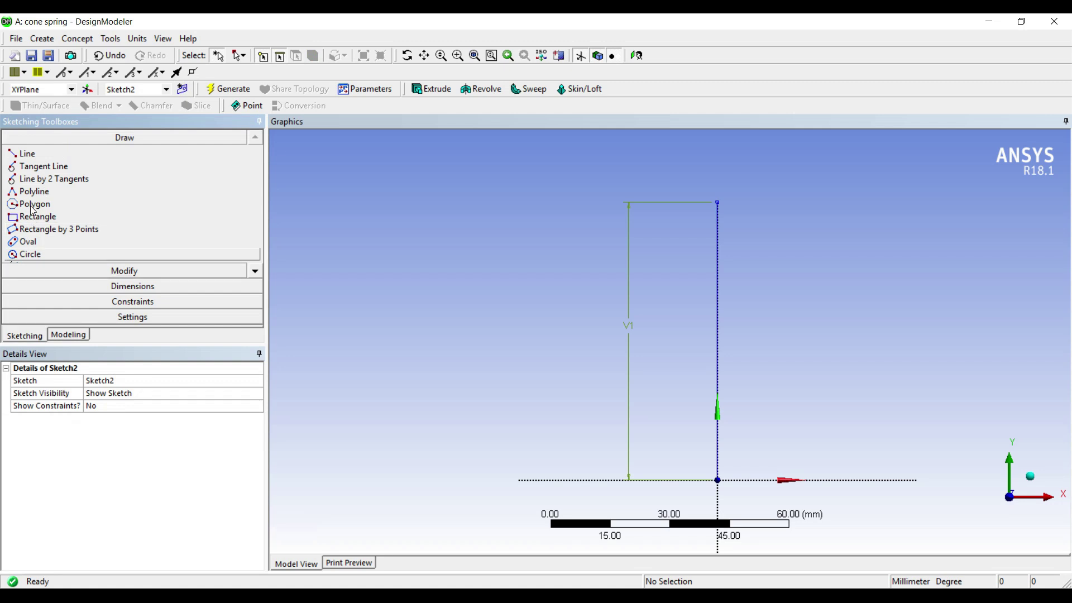
{"action": "left_click", "coordinate": [30, 254]}
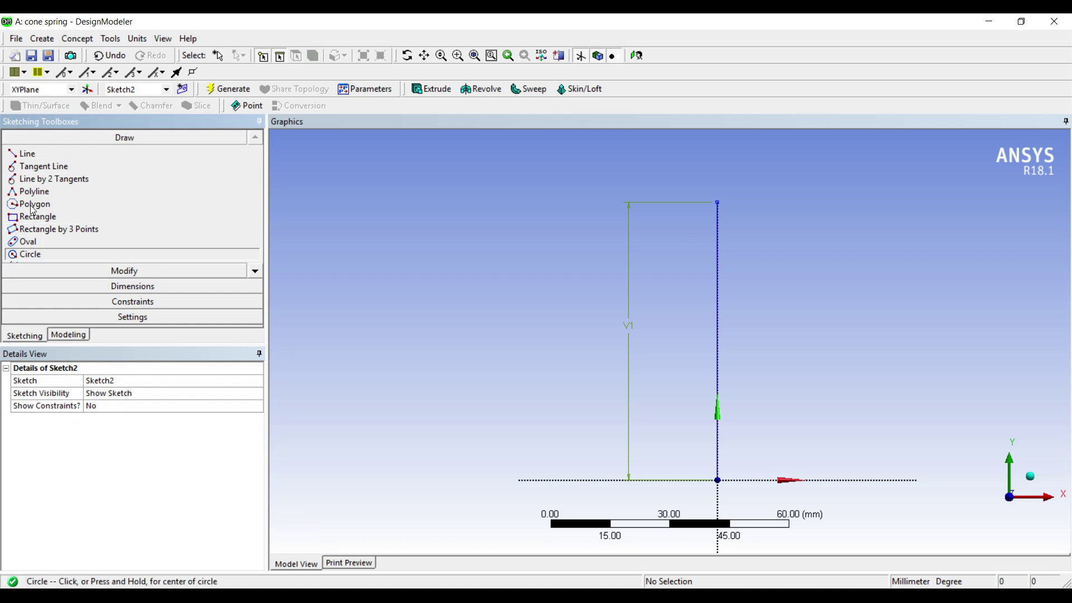
{"action": "left_click", "coordinate": [760, 481]}
{"action": "left_click", "coordinate": [768, 488]}
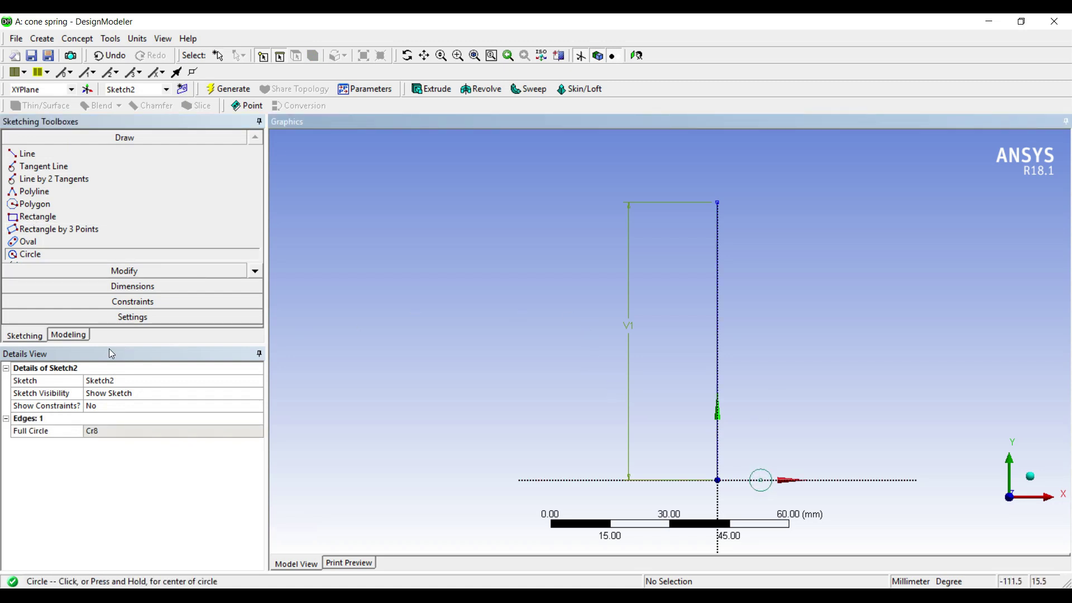
Dimension the circle's diameter and the horizontal distance from its centre to the vertical line
{"action": "left_click", "coordinate": [133, 286]}
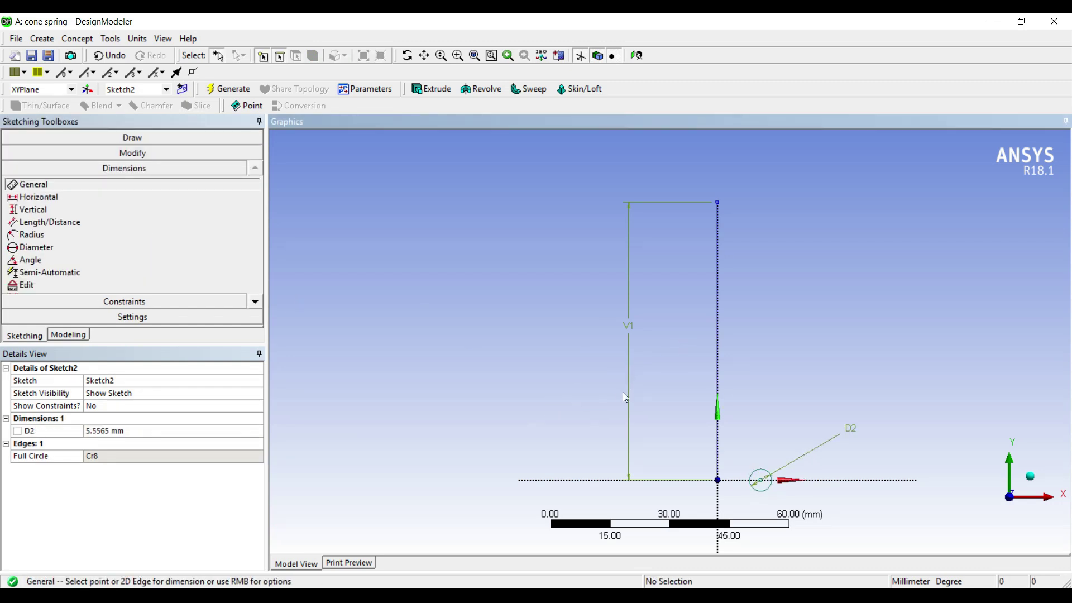
{"action": "left_click", "coordinate": [608, 387]}
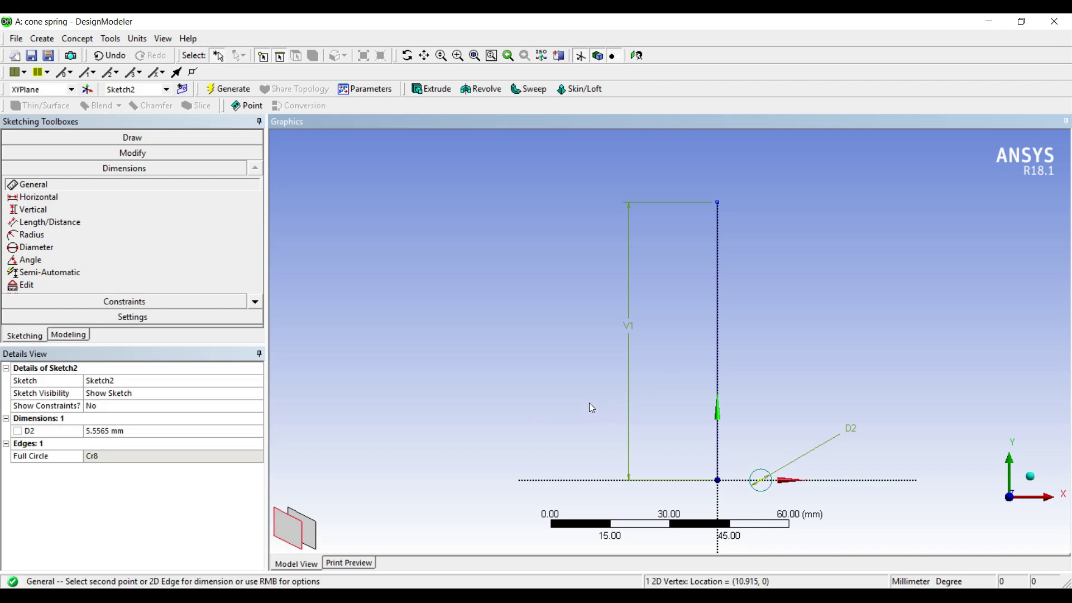
{"action": "left_click", "coordinate": [574, 387]}
{"action": "left_click", "coordinate": [589, 409]}
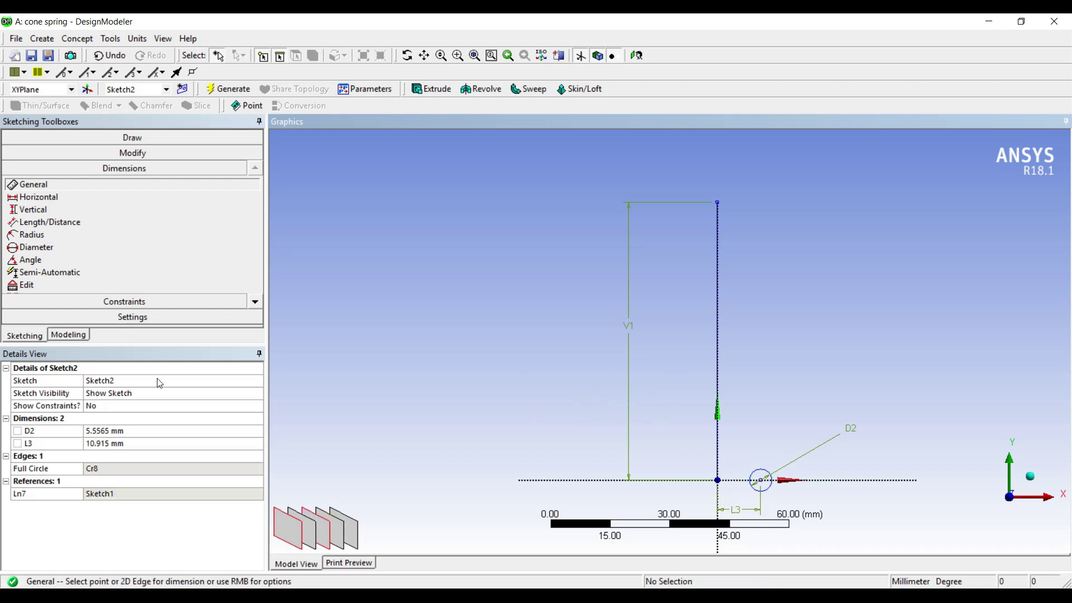
Set the circle's diameter to 4 mm and its centre's distance from the vertical line to 12 mm
{"action": "left_click", "coordinate": [85, 347]}
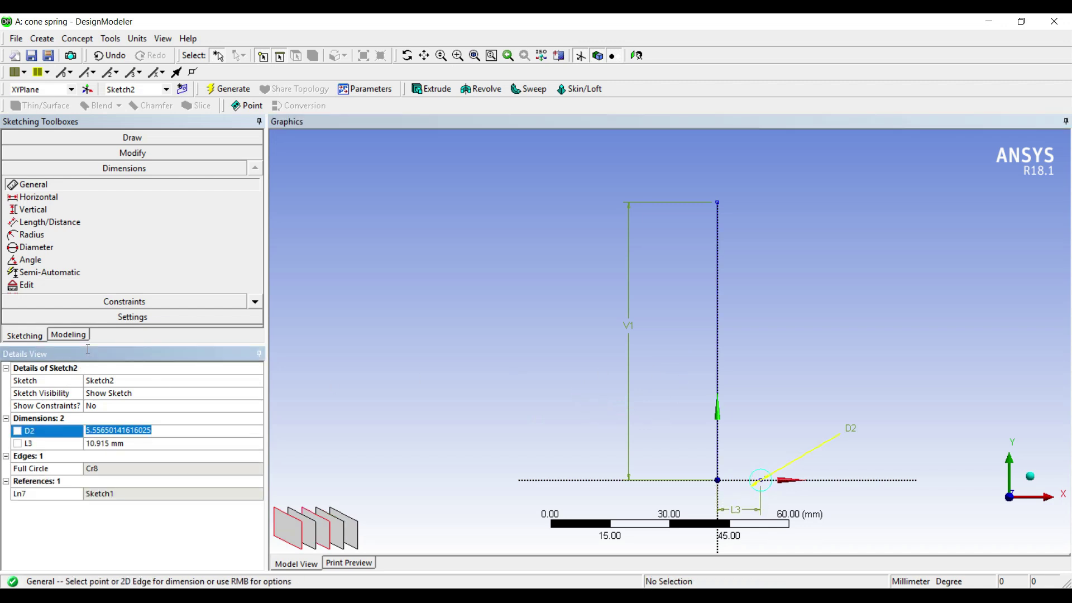
{"action": "type", "text": "4"}
{"action": "key", "text": "Return"}
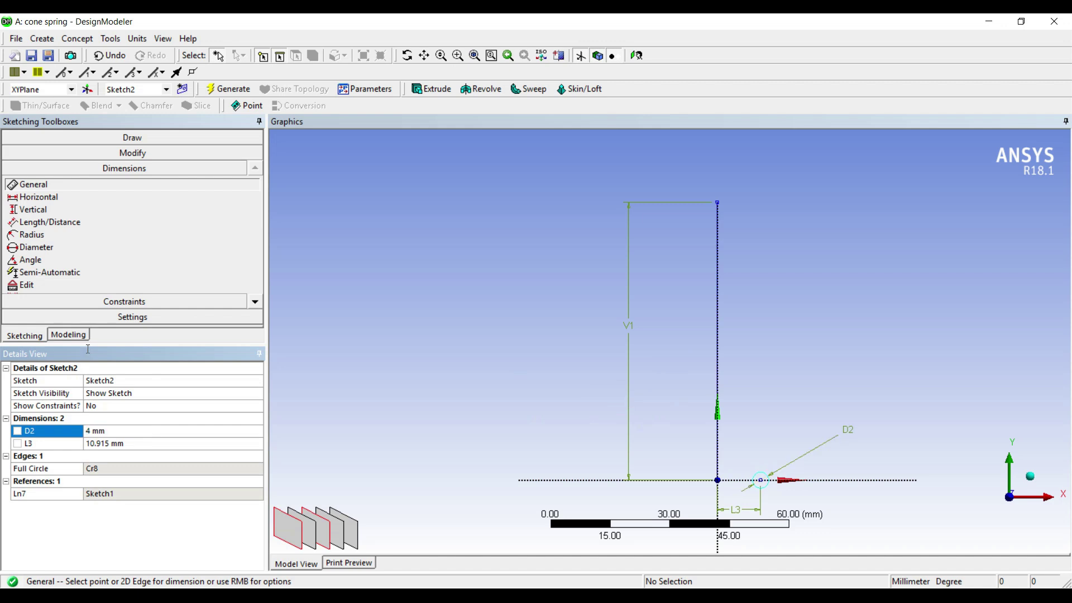
{"action": "key", "text": "Down"}
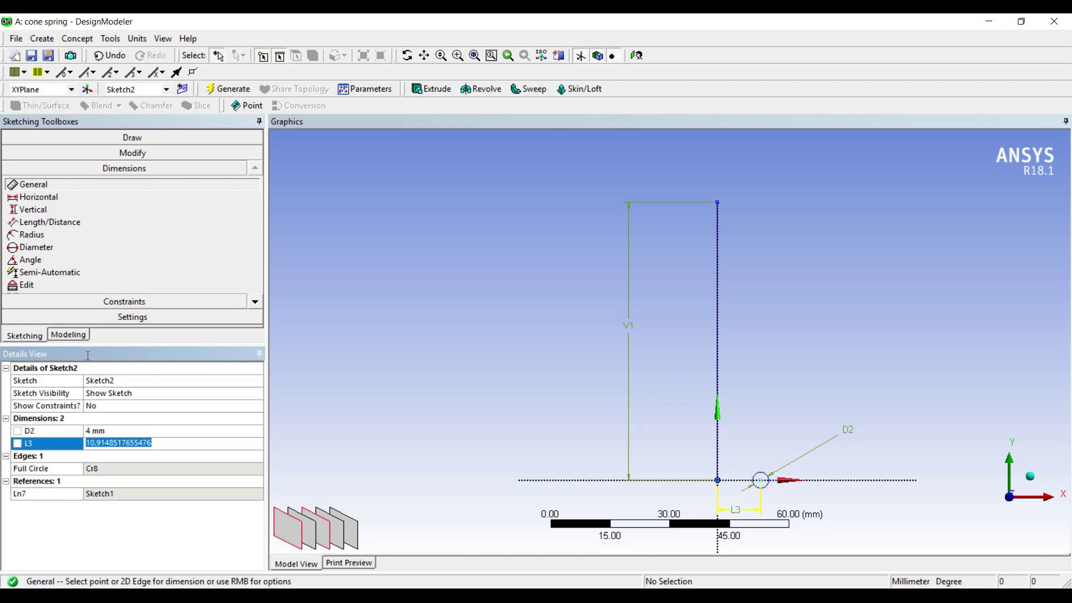
{"action": "type", "text": "12"}
{"action": "key", "text": "Return"}
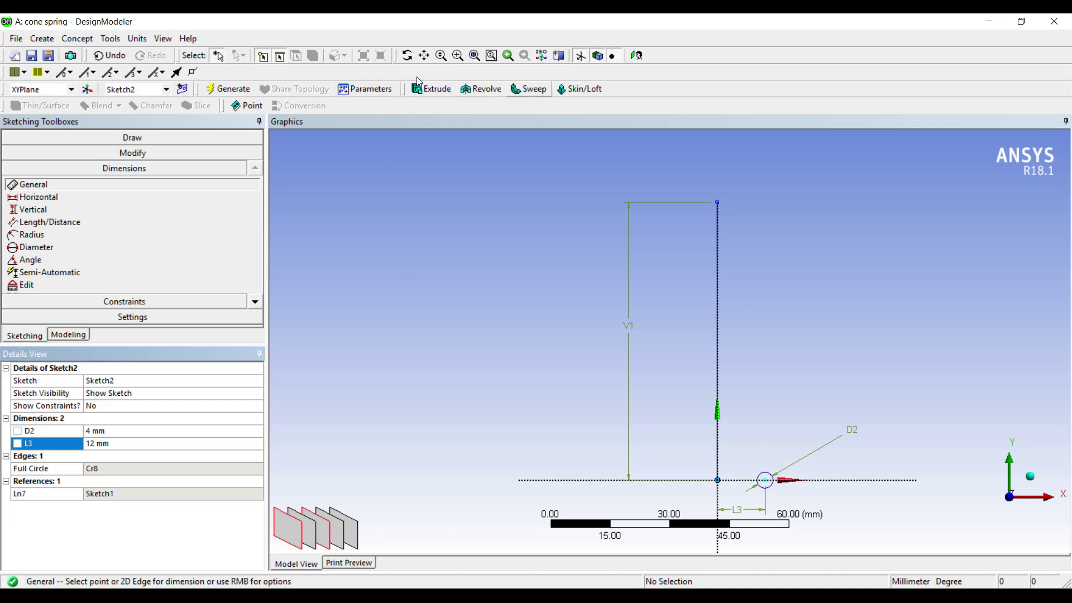
Start a Sweep with the circle in Sketch2 as profile and the vertical line in Sketch1 as path
{"action": "left_click", "coordinate": [529, 88]}
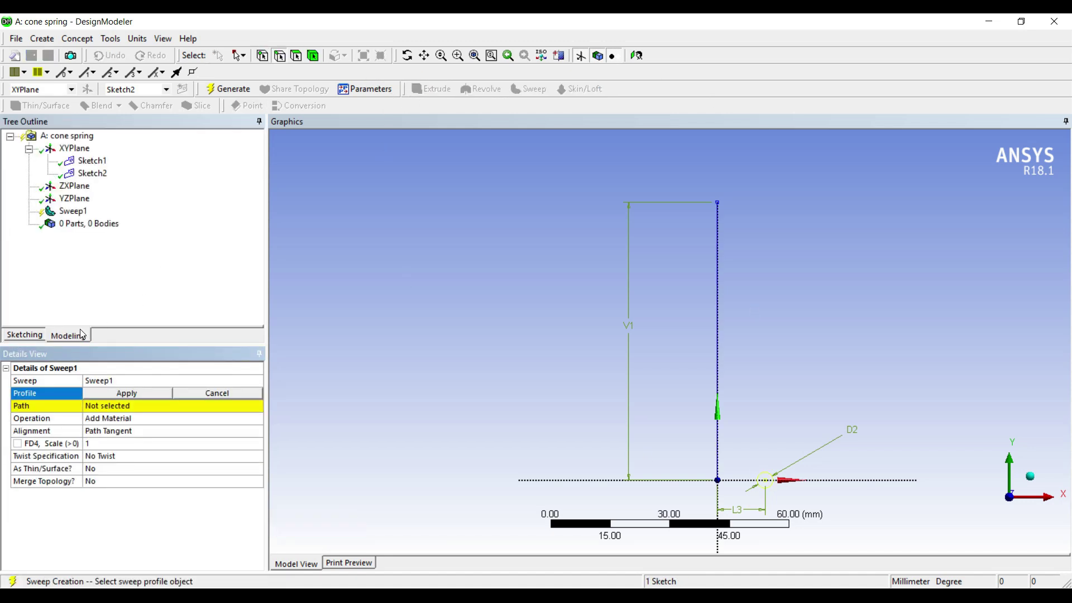
{"action": "left_click", "coordinate": [112, 393]}
{"action": "left_click", "coordinate": [112, 406]}
{"action": "left_click", "coordinate": [717, 283]}
{"action": "left_click", "coordinate": [115, 406]}
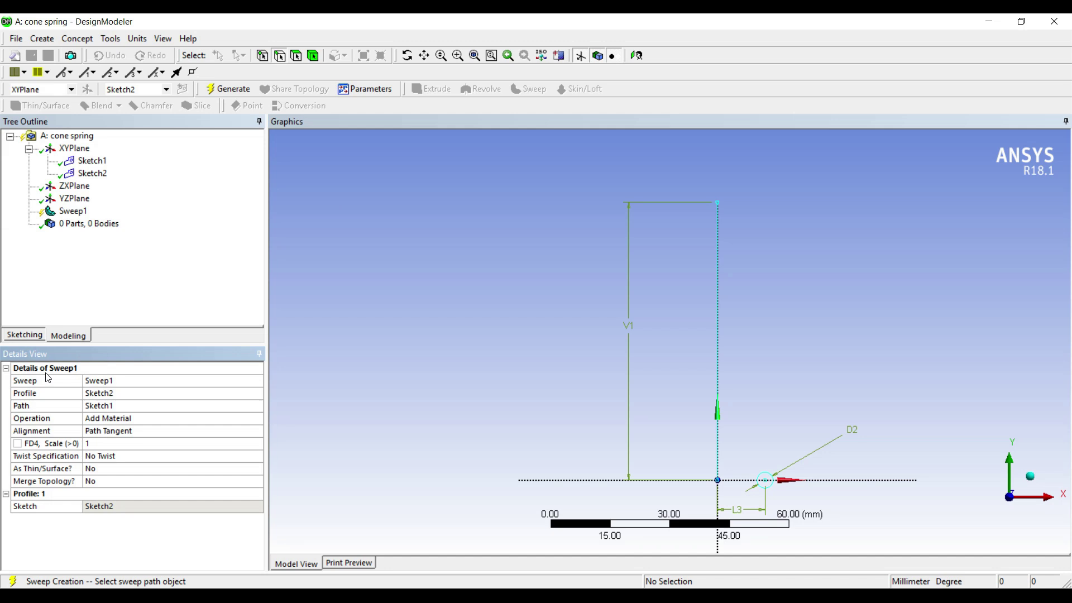
Set the sweep's twist specification to Turns with 7 turns
{"action": "left_click", "coordinate": [104, 456]}
{"action": "left_click", "coordinate": [257, 456]}
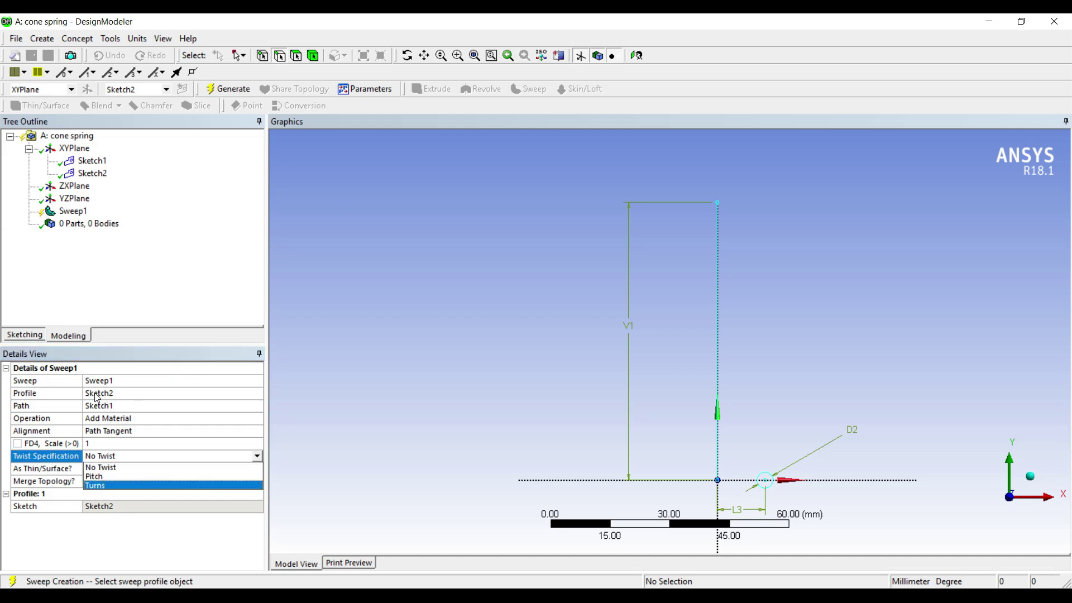
{"action": "left_click", "coordinate": [95, 486]}
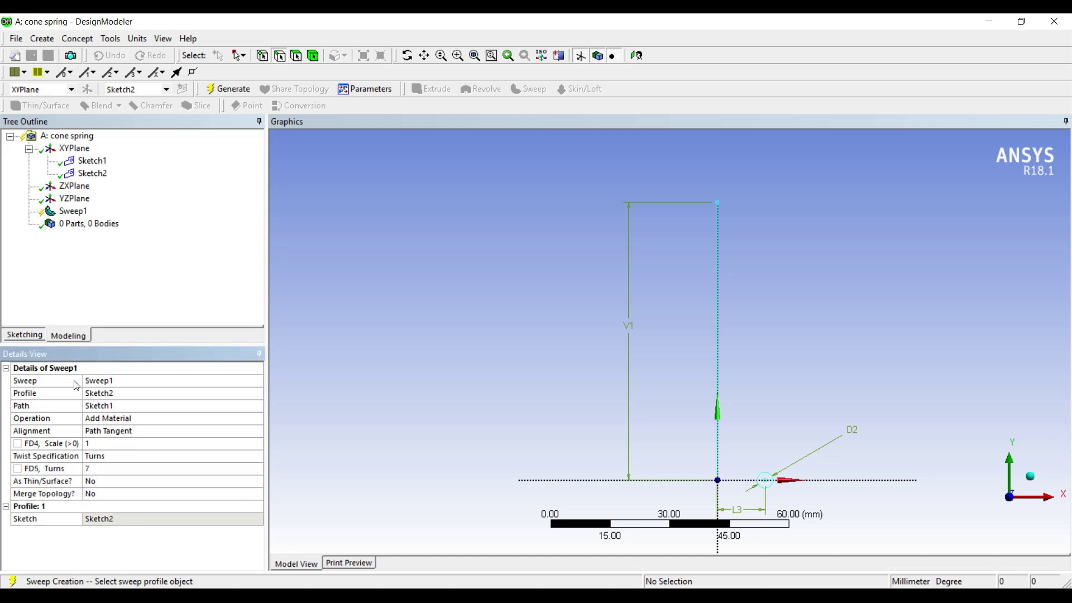
Set the sweep's number of turns to 6 and generate the spring body
{"action": "left_click", "coordinate": [76, 469]}
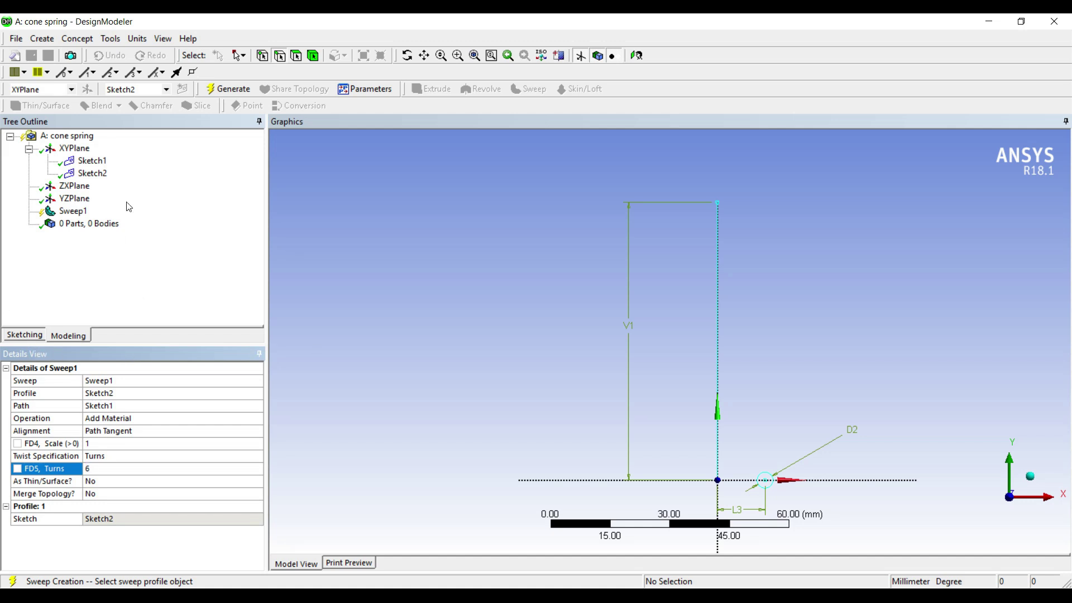
{"action": "left_click", "coordinate": [228, 90]}
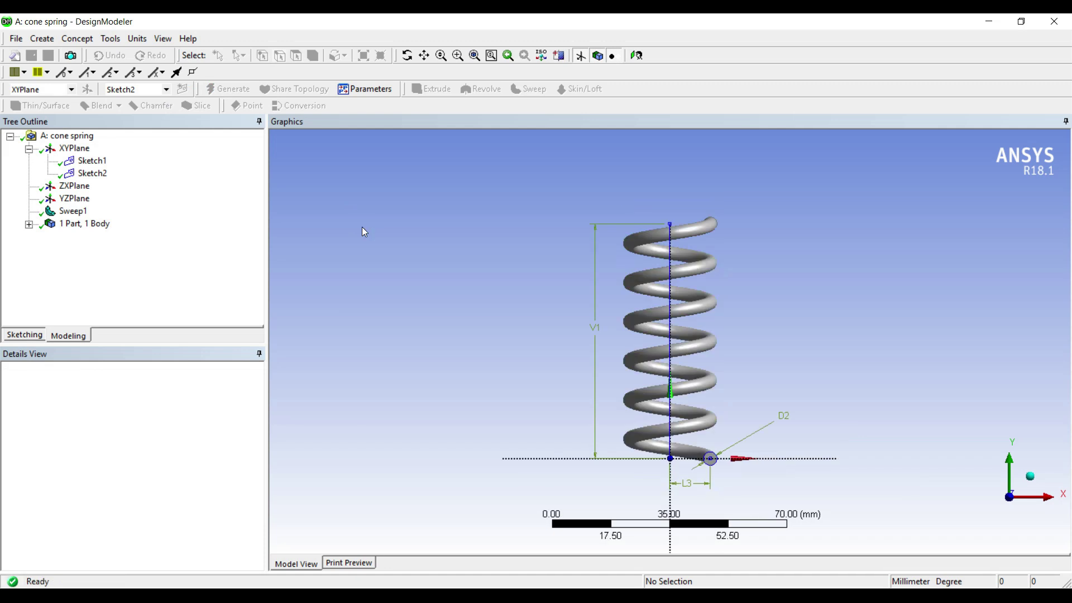
{"action": "middle_click_drag", "start_coordinate": [545, 271], "coordinate": [561, 268]}
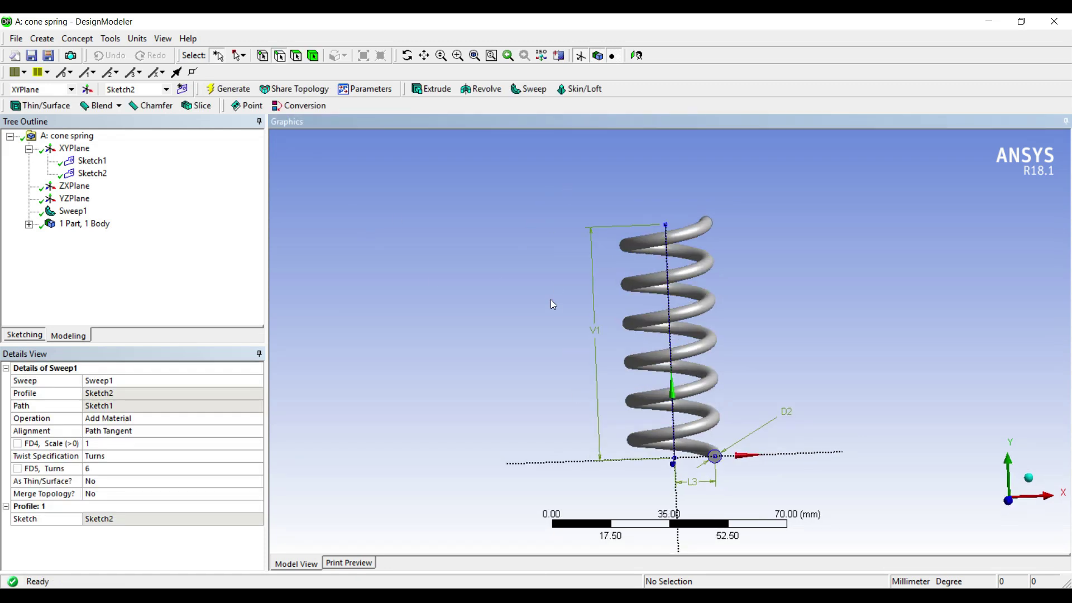
Set the sweep's scale to 2 and regenerate it so the coil tapers into a cone spring
{"action": "left_click", "coordinate": [93, 444]}
{"action": "type", "text": "2"}
{"action": "key", "text": "Return"}
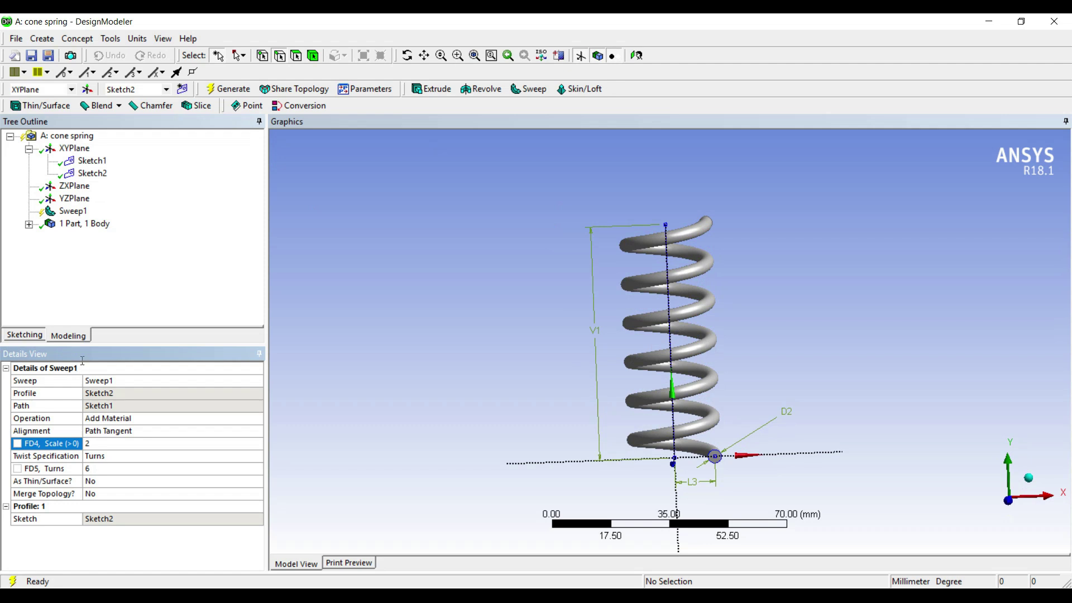
{"action": "left_click", "coordinate": [228, 89]}
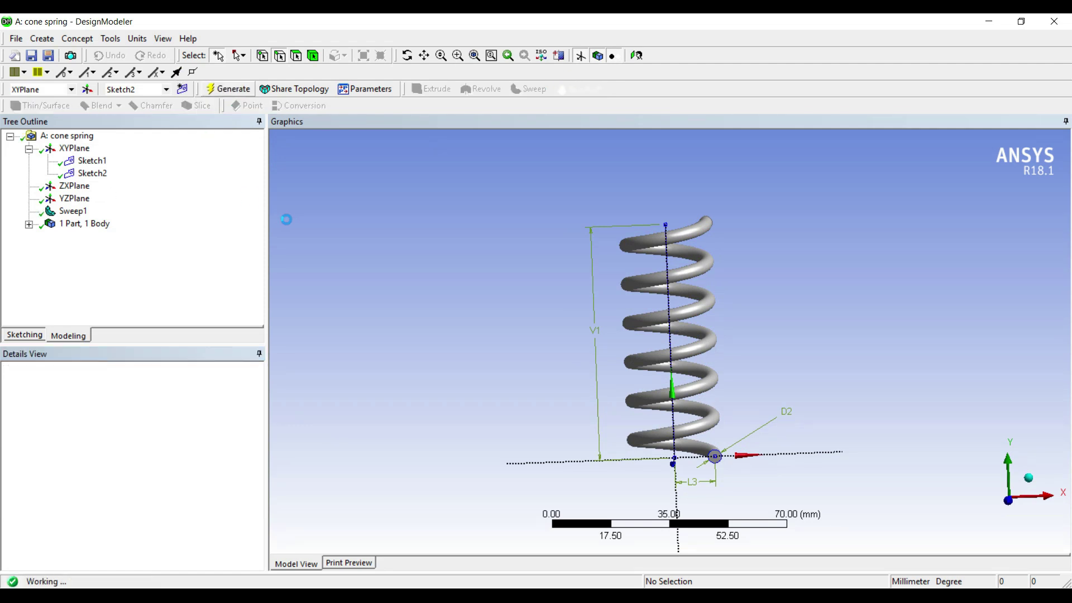
{"action": "middle_click_drag", "start_coordinate": [587, 355], "coordinate": [583, 293]}
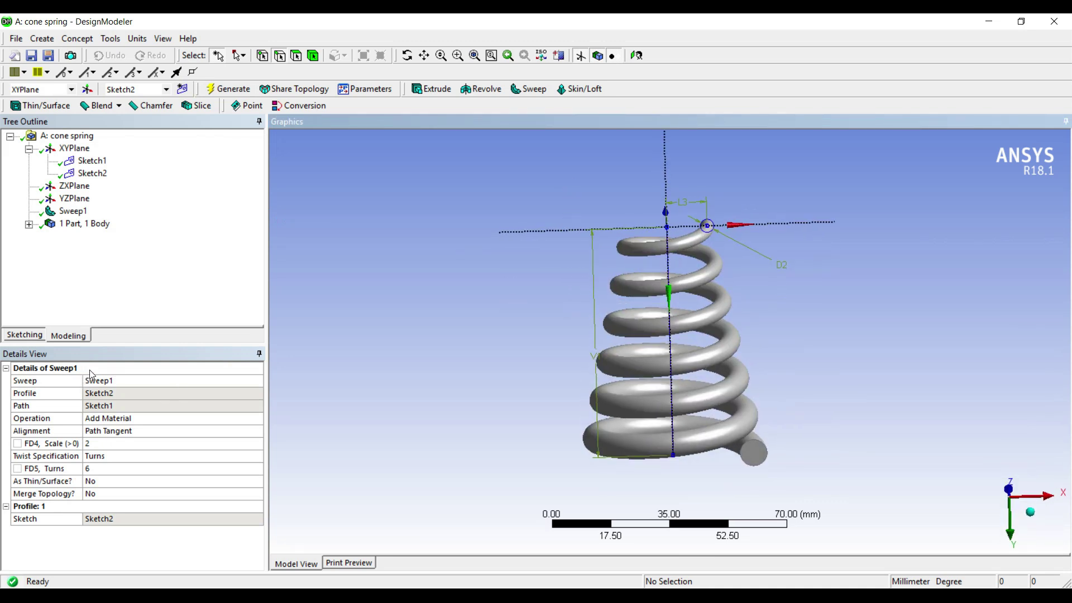
Change the sweep's twist specification to Pitch, set the pitch to 12 mm and regenerate the spring
{"action": "left_click", "coordinate": [112, 456]}
{"action": "left_click", "coordinate": [256, 457]}
{"action": "key", "text": "Up"}
{"action": "key", "text": "Return"}
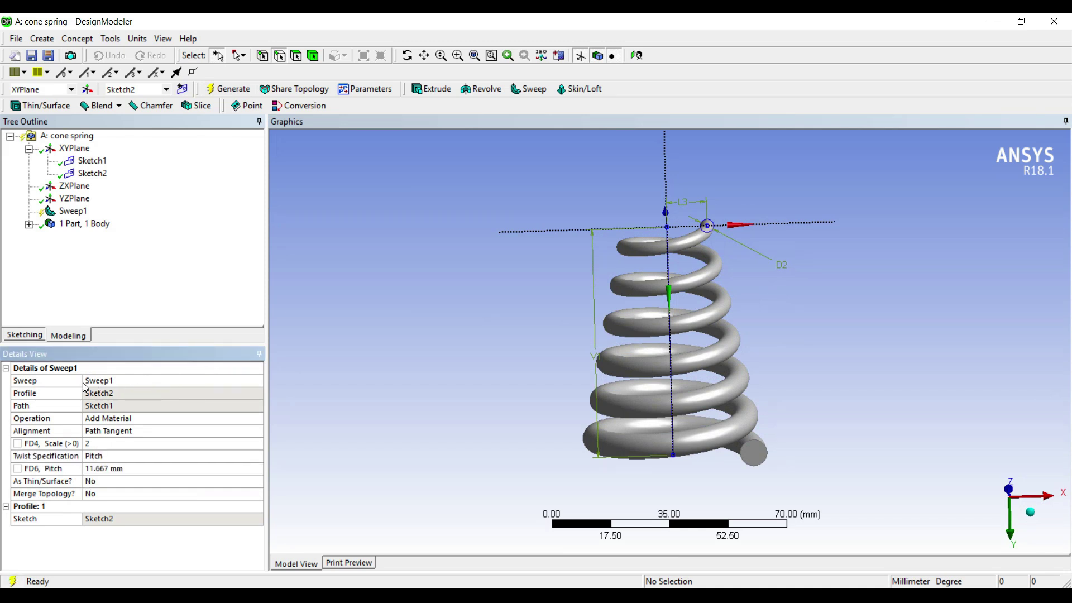
{"action": "key", "text": "Down"}
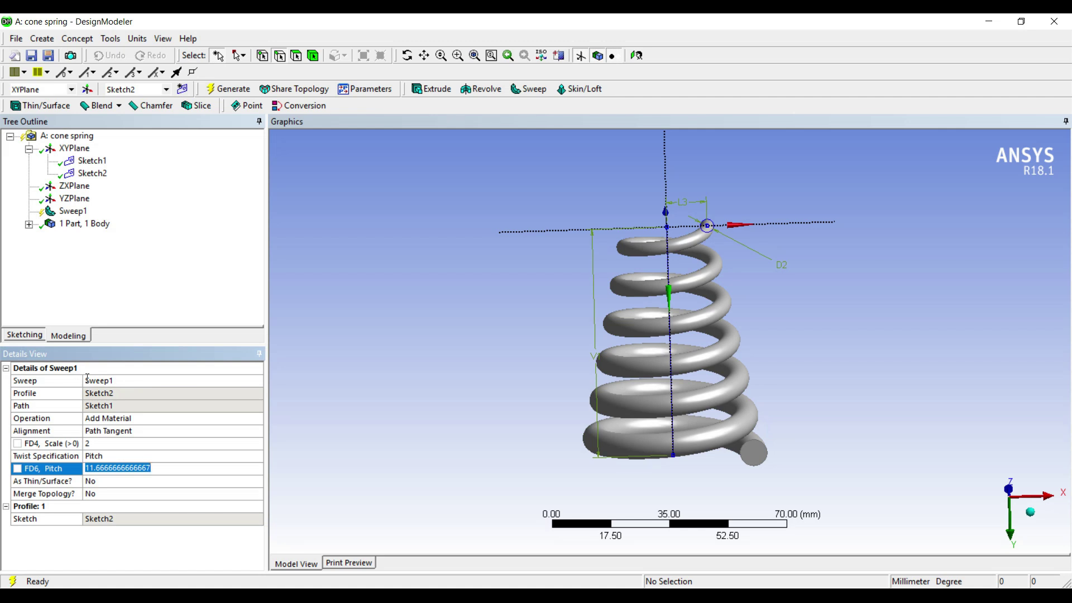
{"action": "type", "text": "12"}
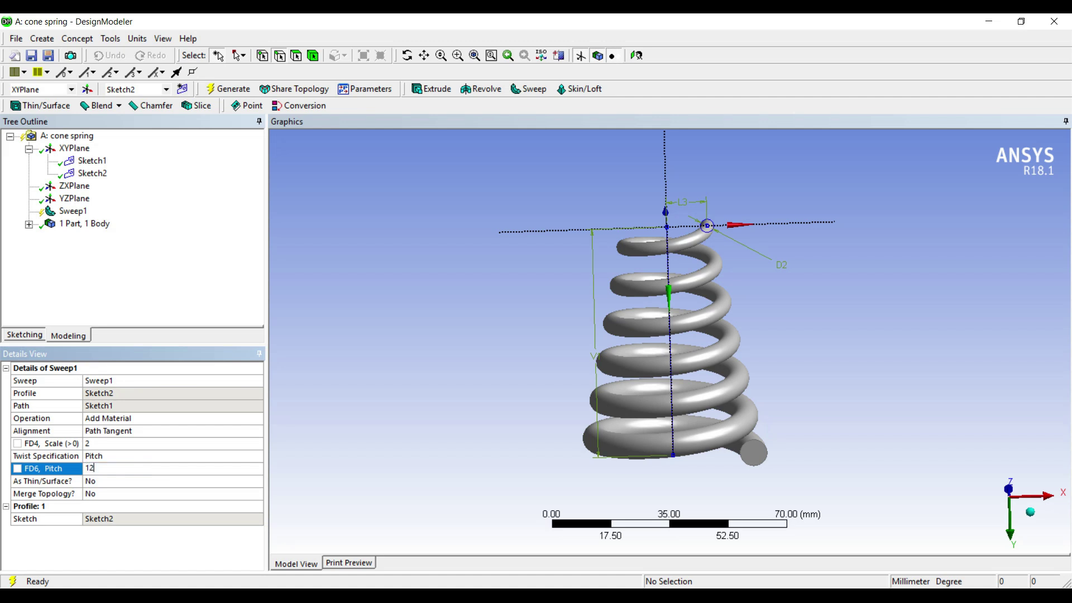
{"action": "key", "text": "Return"}
{"action": "left_click", "coordinate": [228, 88]}
{"action": "mouse_move", "coordinate": [483, 287]}
{"action": "middle_mouse_down"}
{"action": "mouse_move", "coordinate": [509, 268]}
{"action": "mouse_move", "coordinate": [539, 298]}
{"action": "mouse_move", "coordinate": [450, 307]}
{"action": "middle_mouse_up"}
{"action": "middle_click_drag", "start_coordinate": [575, 257], "coordinate": [504, 300]}
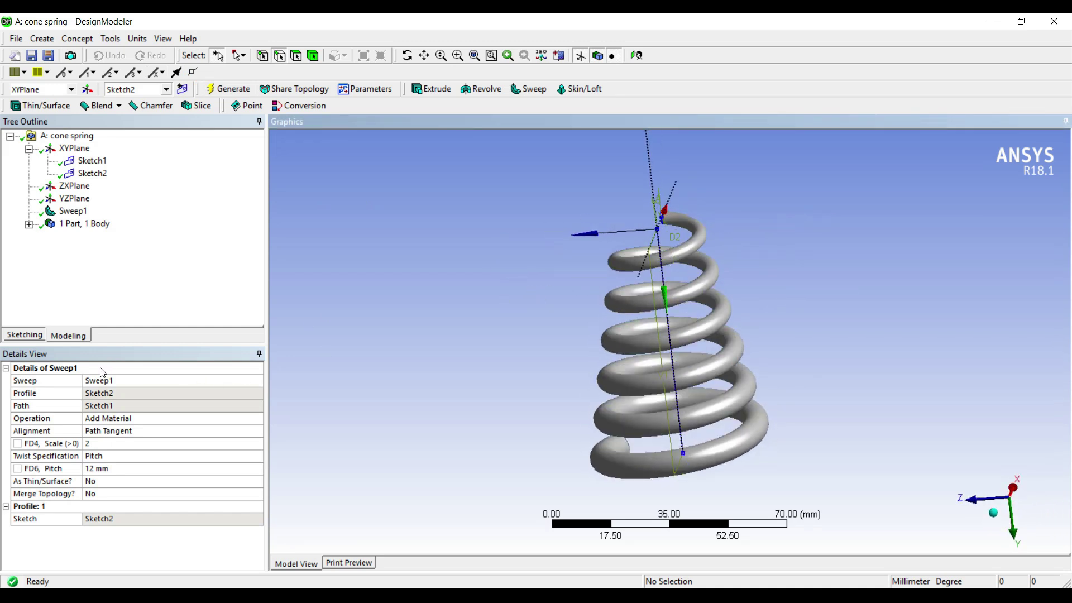
Try a sweep scale of 10 and regenerate the spring
{"action": "left_click", "coordinate": [77, 357]}
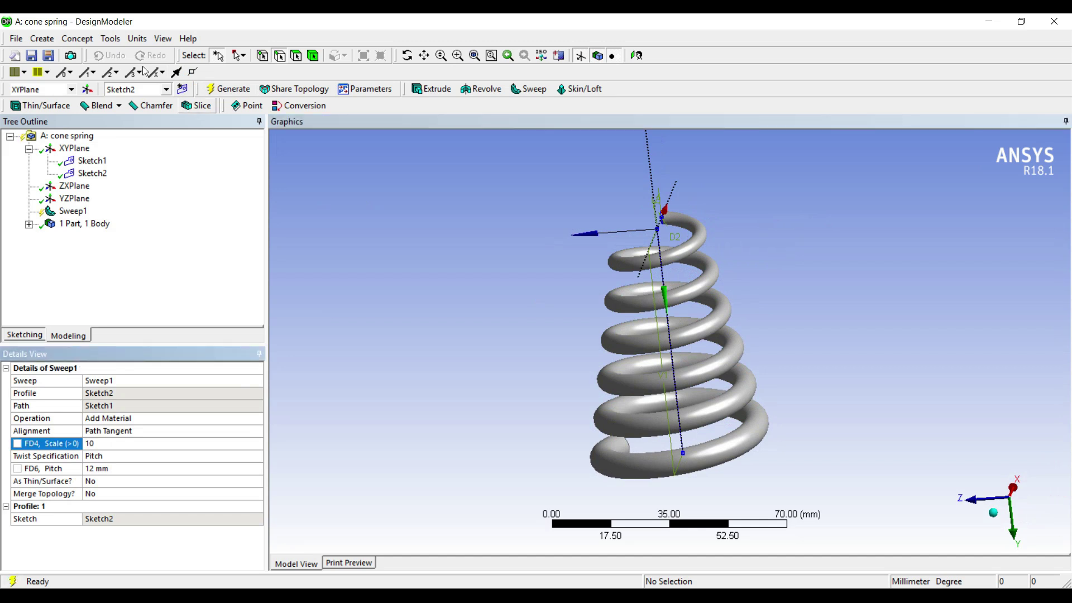
{"action": "left_click", "coordinate": [228, 88]}
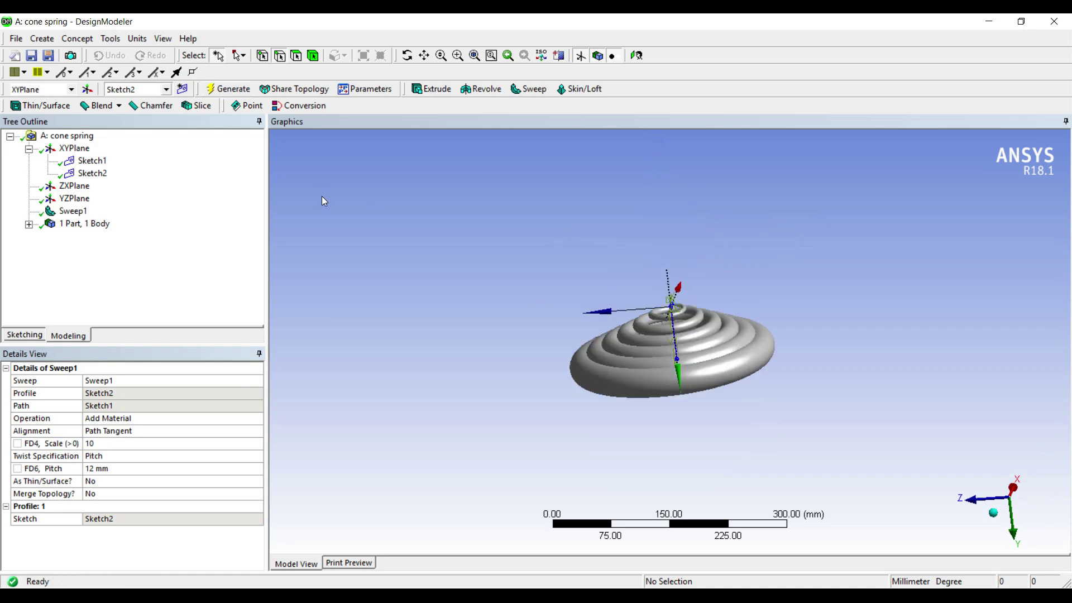
{"action": "mouse_move", "coordinate": [526, 289]}
{"action": "middle_mouse_down"}
{"action": "mouse_move", "coordinate": [548, 361]}
{"action": "mouse_move", "coordinate": [531, 299]}
{"action": "mouse_move", "coordinate": [510, 283]}
{"action": "mouse_move", "coordinate": [510, 296]}
{"action": "middle_mouse_up"}
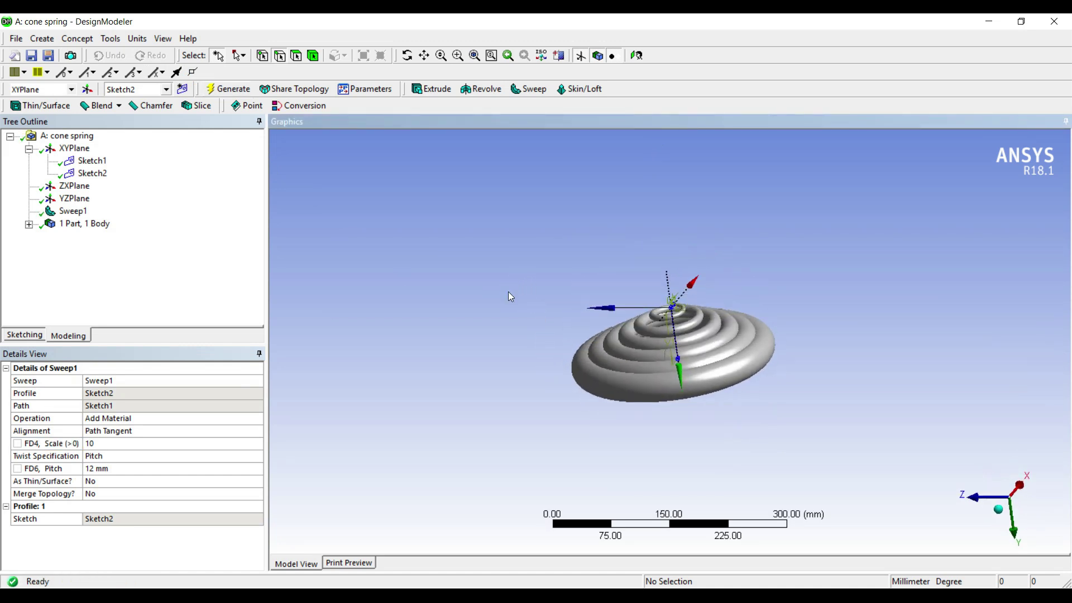
Try a sweep scale of 50 and regenerate the spring
{"action": "left_click", "coordinate": [83, 358]}
{"action": "type", "text": "50"}
{"action": "key", "text": "Return"}
{"action": "left_click", "coordinate": [228, 90]}
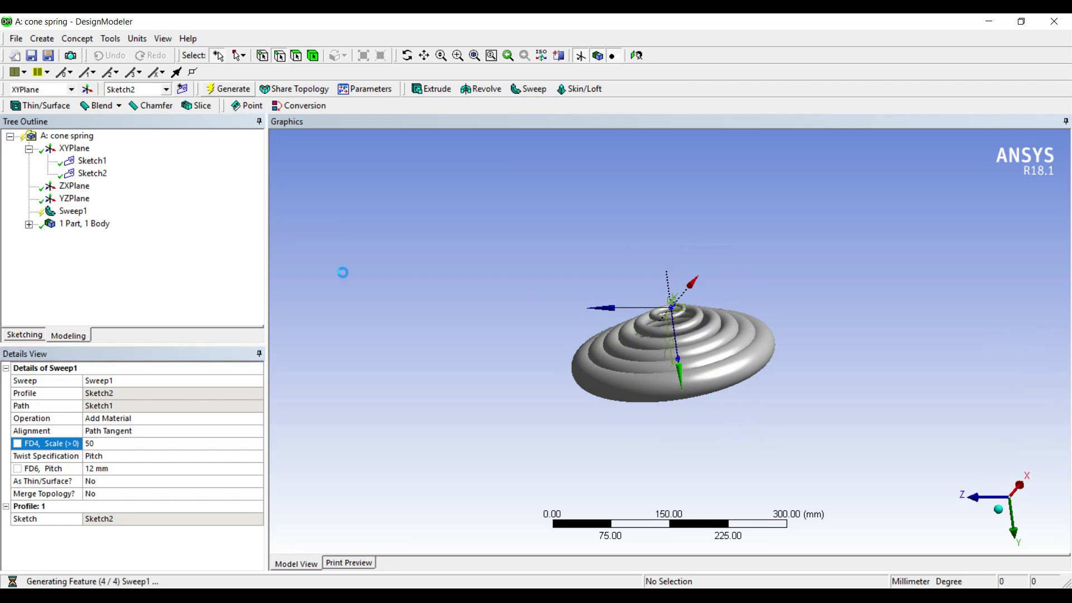
{"action": "middle_click_drag", "start_coordinate": [516, 284], "coordinate": [538, 333]}
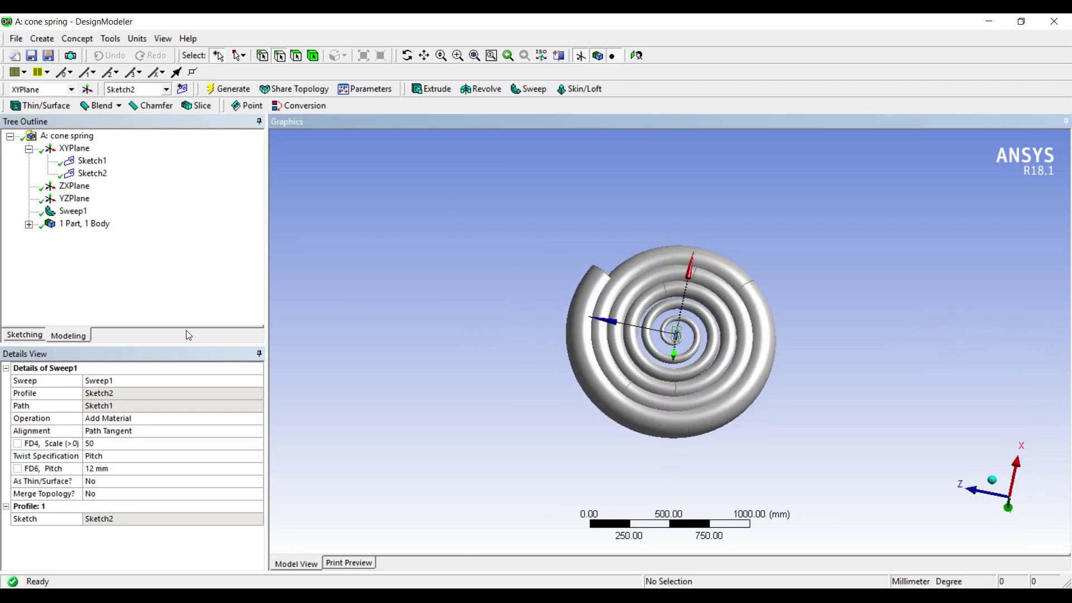
Try a sweep scale of 100 and regenerate the spring
{"action": "left_click", "coordinate": [89, 443]}
{"action": "type", "text": "100"}
{"action": "key", "text": "Return"}
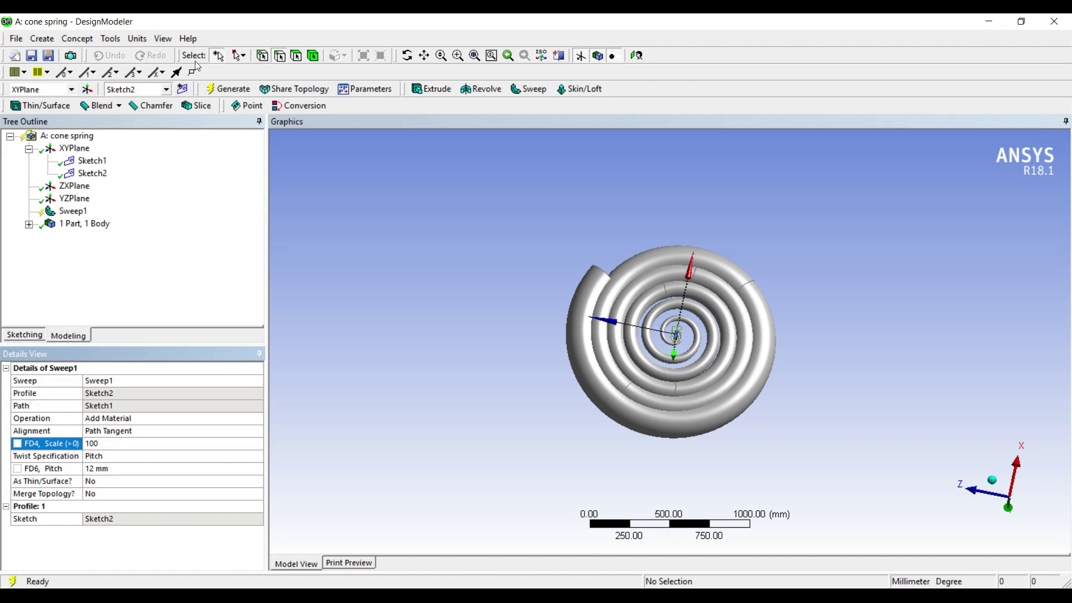
{"action": "left_click", "coordinate": [228, 89]}
{"action": "middle_click_drag", "start_coordinate": [490, 243], "coordinate": [477, 295]}
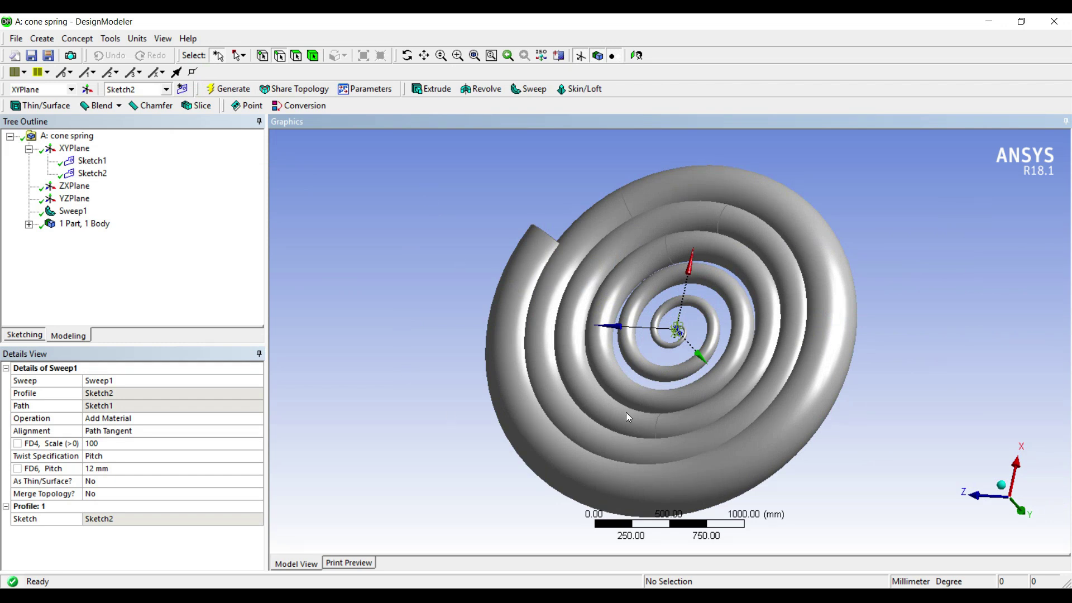
{"action": "middle_click_drag", "start_coordinate": [518, 224], "coordinate": [314, 293]}
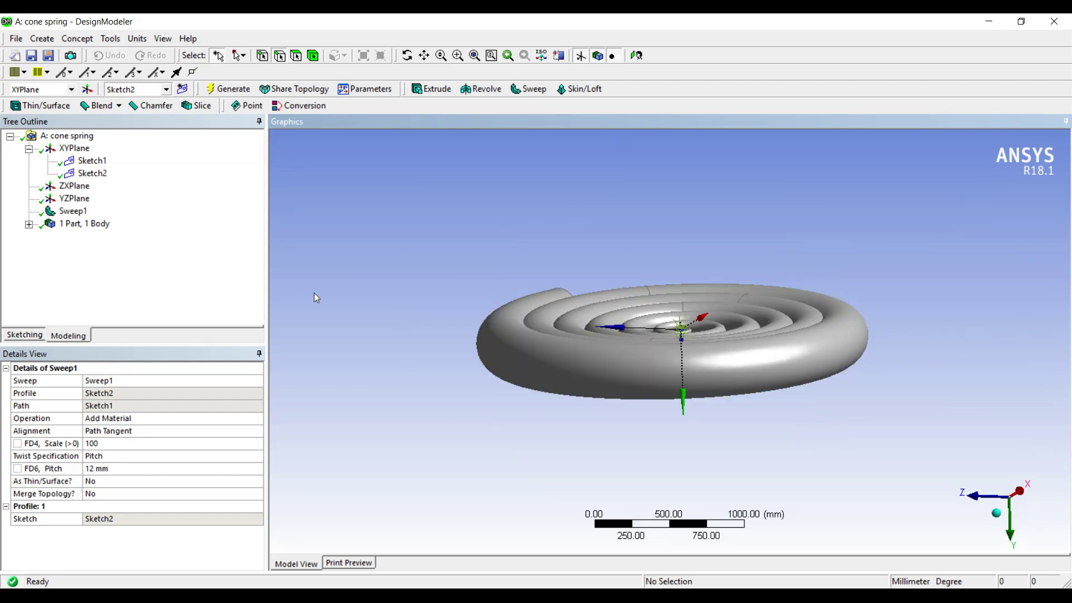
Set the sweep's scale back to 2
{"action": "left_click", "coordinate": [81, 357]}
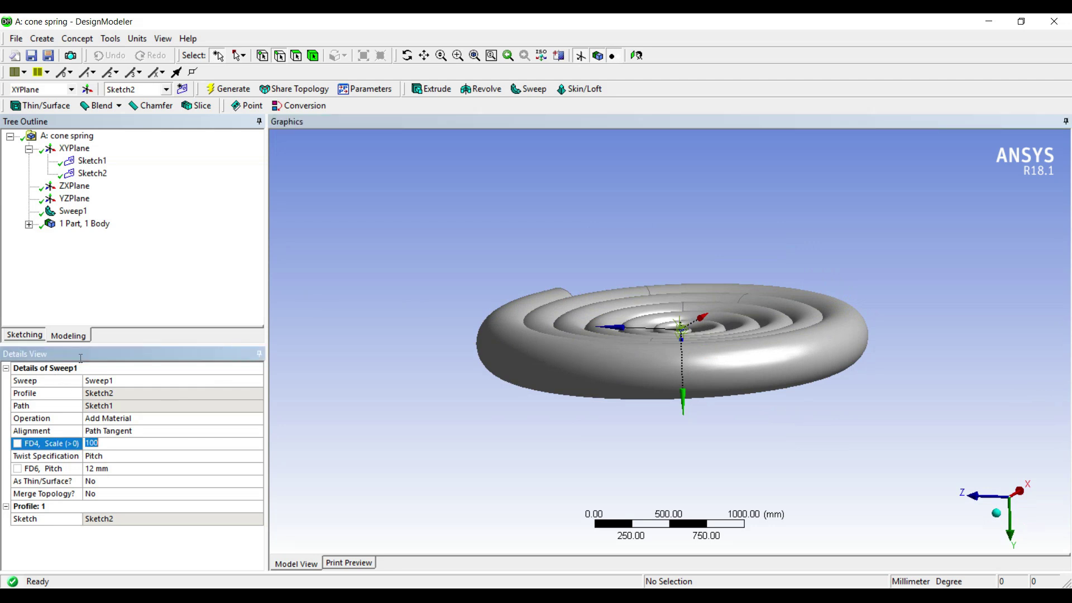
{"action": "type", "text": "2"}
{"action": "key", "text": "Return"}
Switch the sweep's twist specification back to Turns with 6 turns and regenerate the cone spring
{"action": "key", "text": "Down"}
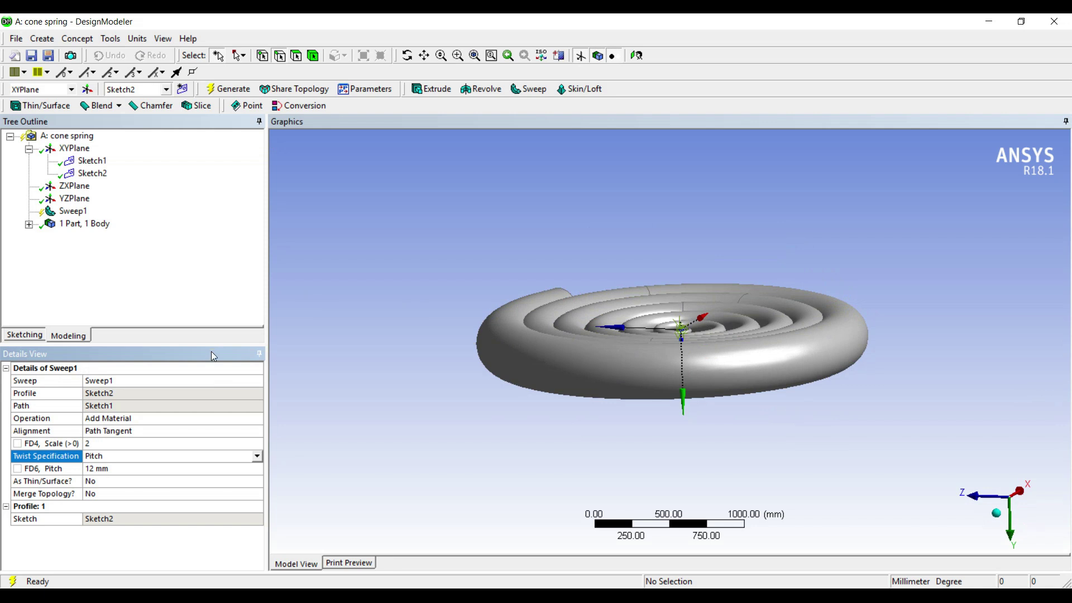
{"action": "key", "text": "alt+Down"}
{"action": "key", "text": "Down"}
{"action": "key", "text": "Return"}
{"action": "key", "text": "Down"}
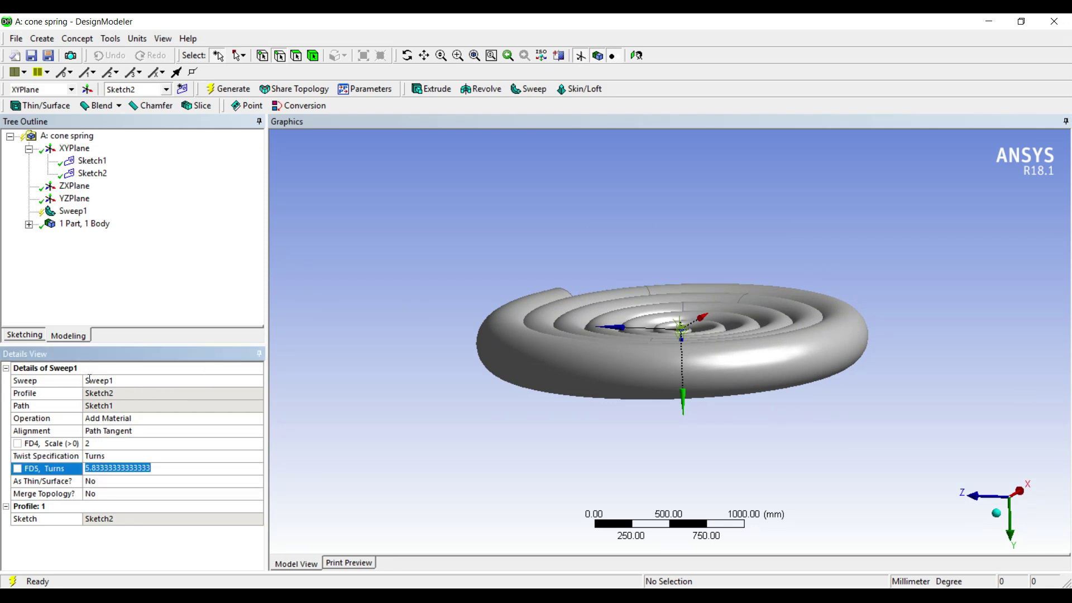
{"action": "type", "text": "6"}
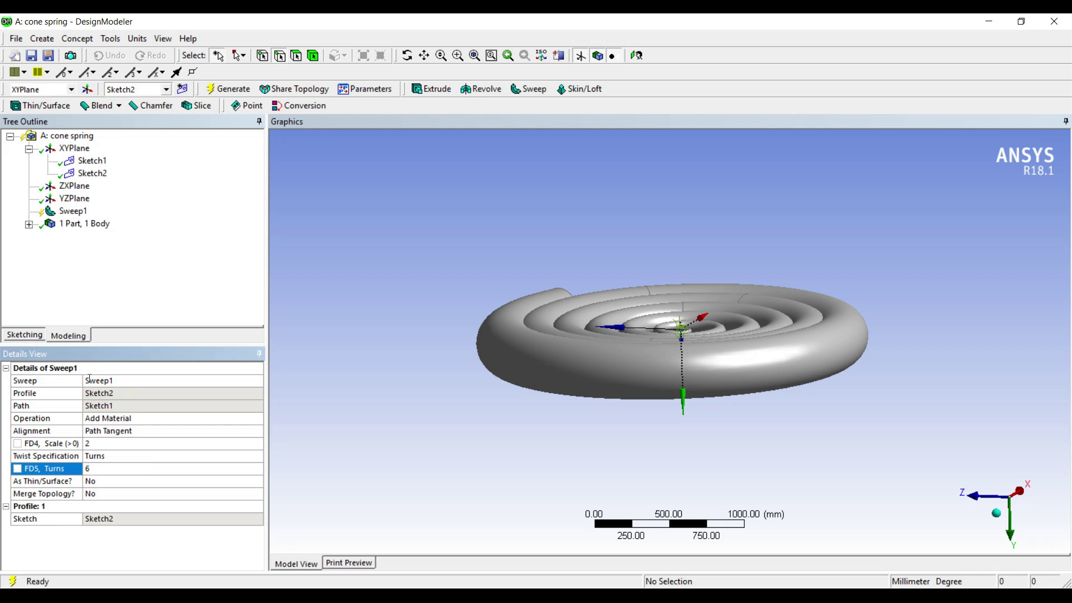
{"action": "left_click", "coordinate": [226, 89]}
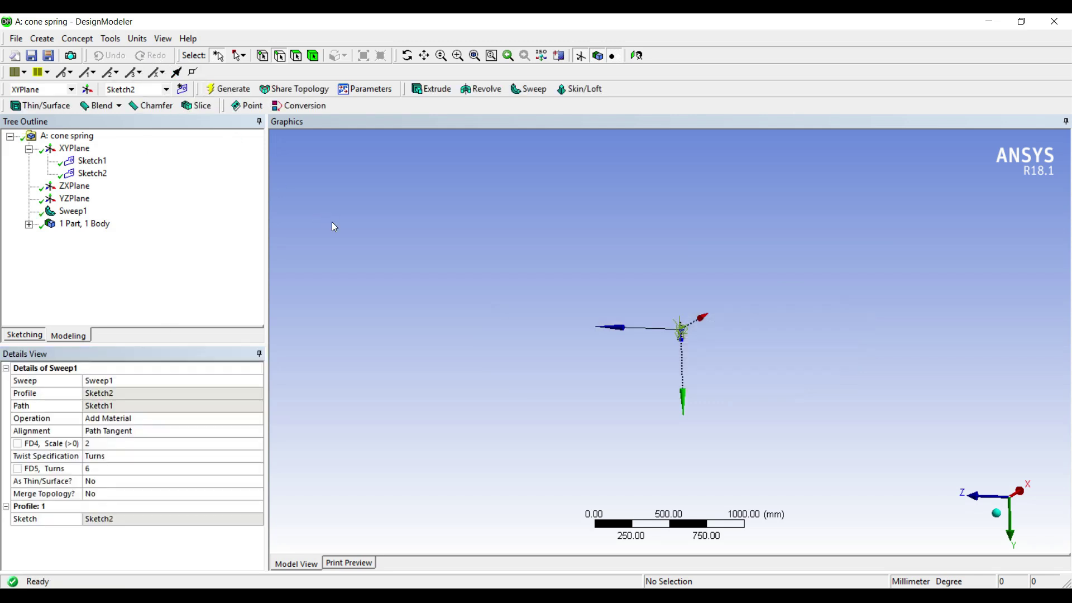
{"action": "left_click", "coordinate": [525, 56]}
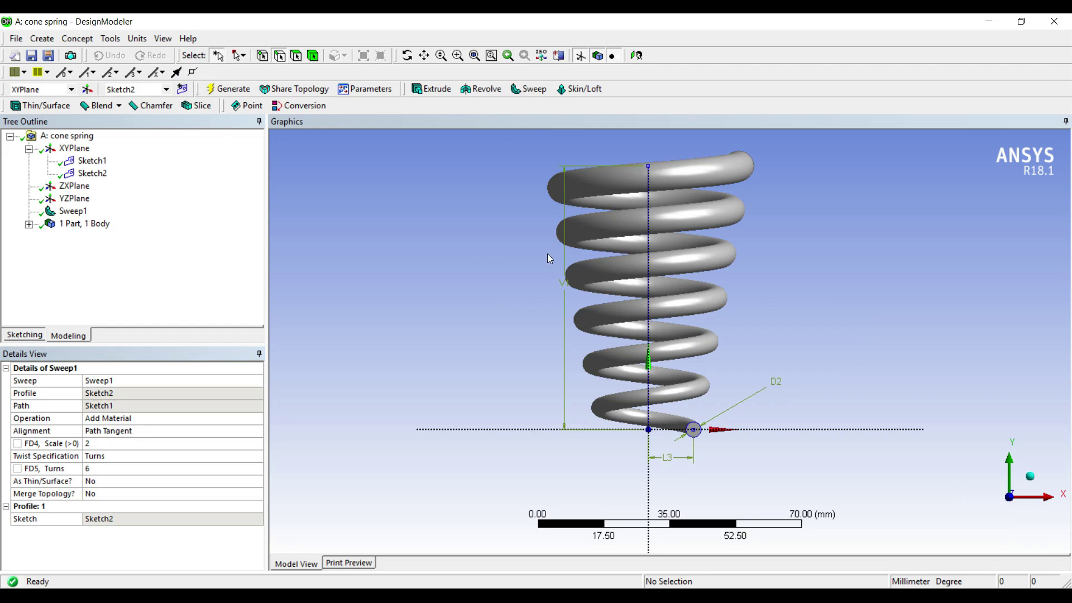
Create a plane from the flat wire end face at the spring's wide end, with an Offset Y transform of 30 mm
{"action": "left_click_drag", "start_coordinate": [577, 316], "coordinate": [495, 256]}
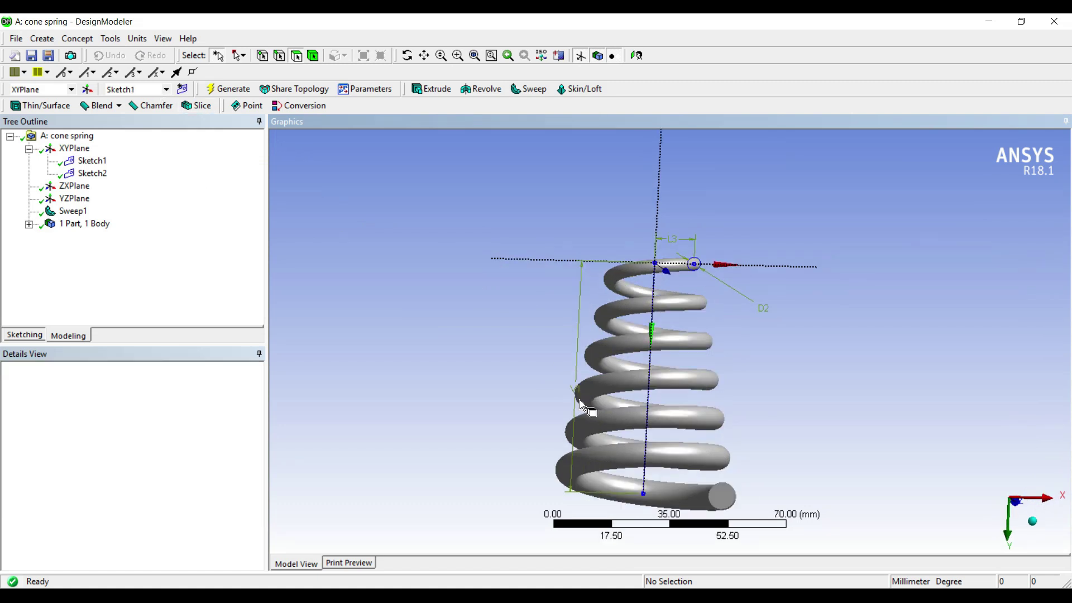
{"action": "left_click", "coordinate": [722, 497]}
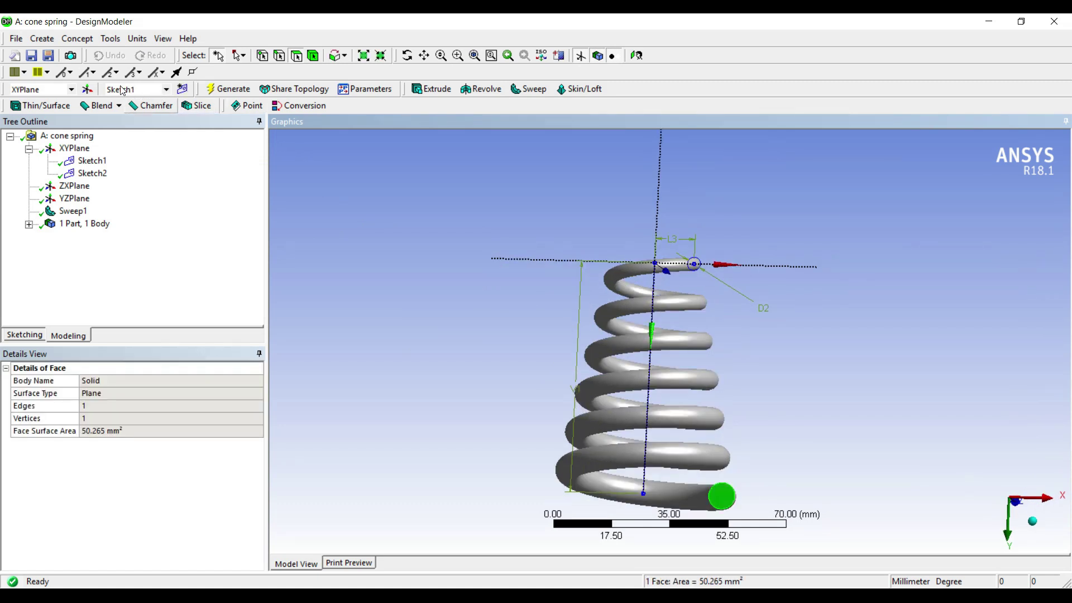
{"action": "left_click", "coordinate": [87, 89]}
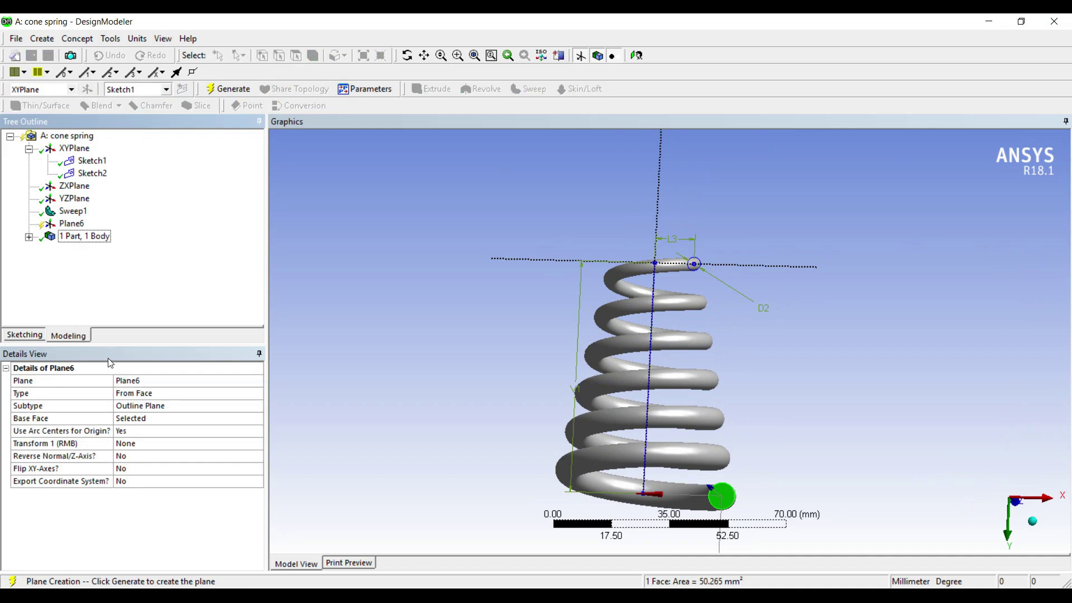
{"action": "left_click", "coordinate": [154, 445]}
{"action": "left_click", "coordinate": [257, 444]}
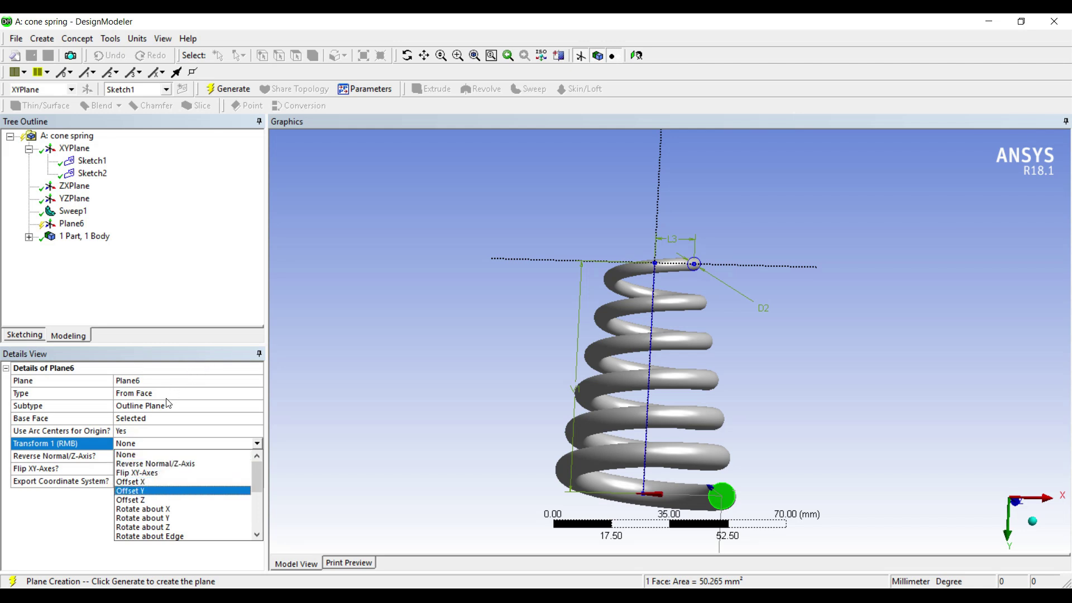
{"action": "left_click", "coordinate": [134, 491]}
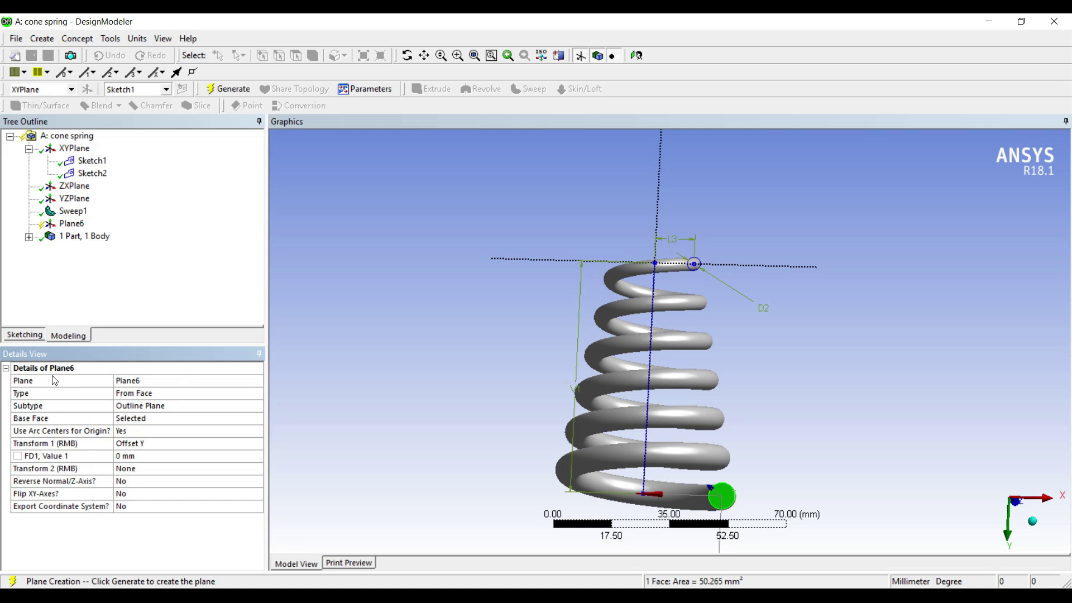
{"action": "left_click", "coordinate": [145, 456]}
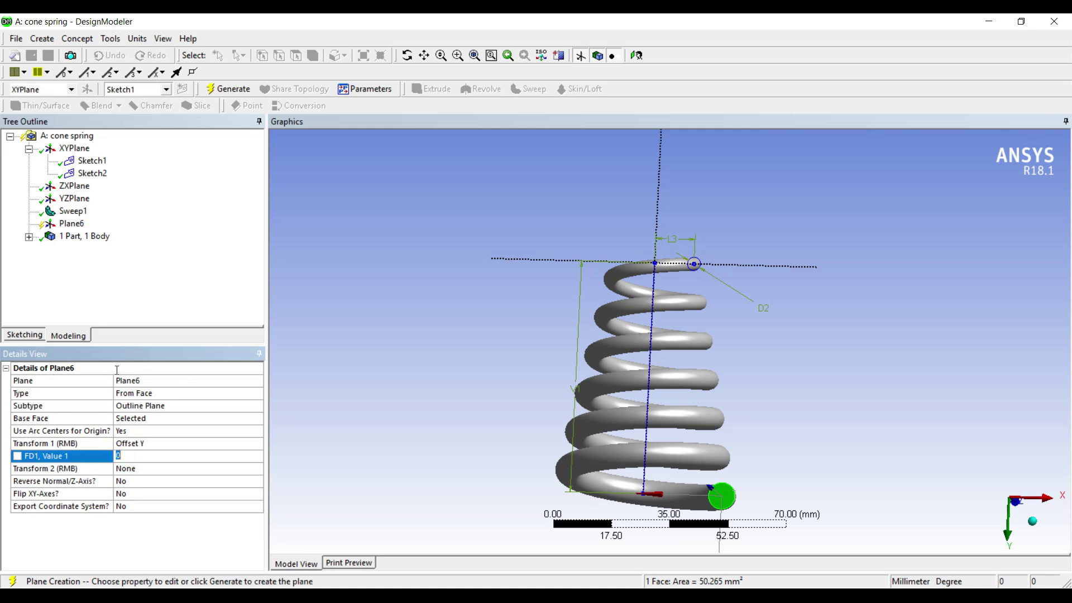
{"action": "type", "text": "30"}
{"action": "key", "text": "Return"}
{"action": "left_click", "coordinate": [227, 89]}
Slice all bodies of the spring by plane, using Plane6 as the base plane
{"action": "middle_click_drag", "start_coordinate": [503, 256], "coordinate": [475, 275]}
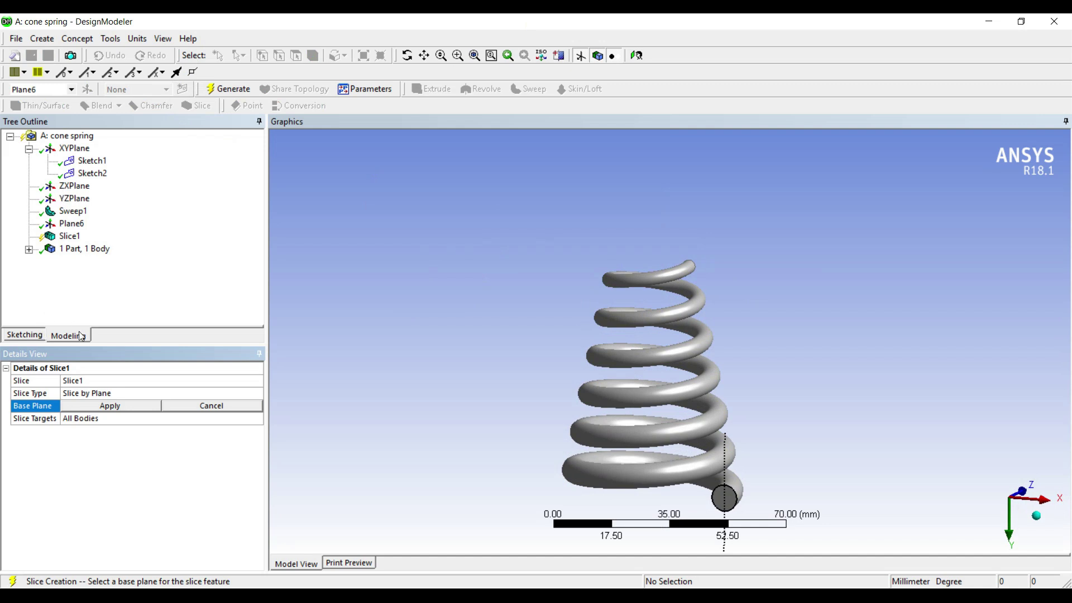
{"action": "left_click", "coordinate": [110, 405]}
{"action": "left_click", "coordinate": [229, 89]}
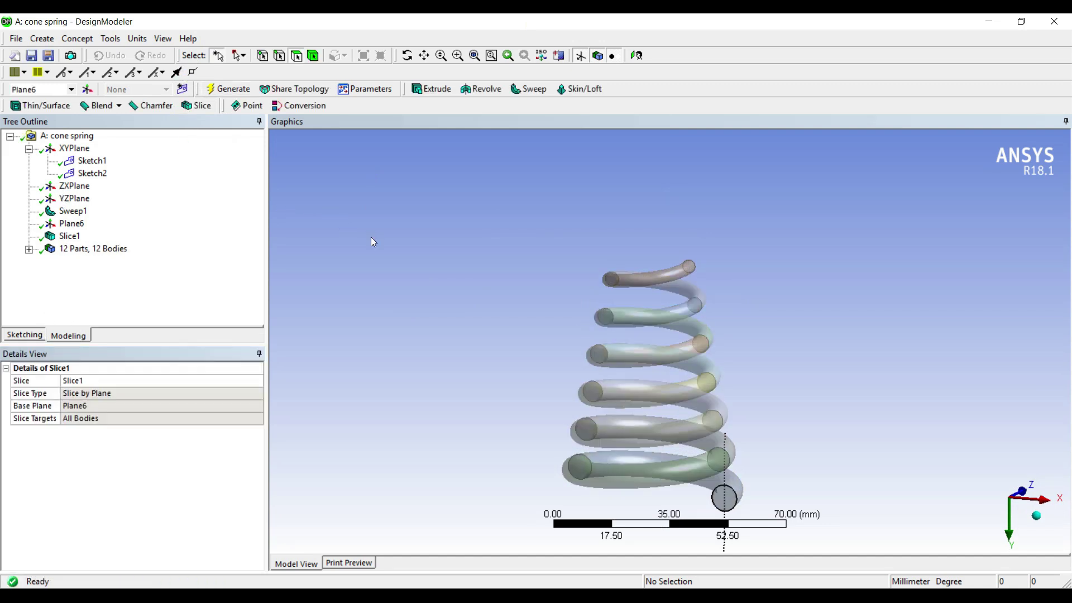
{"action": "middle_click_drag", "start_coordinate": [518, 309], "coordinate": [491, 246]}
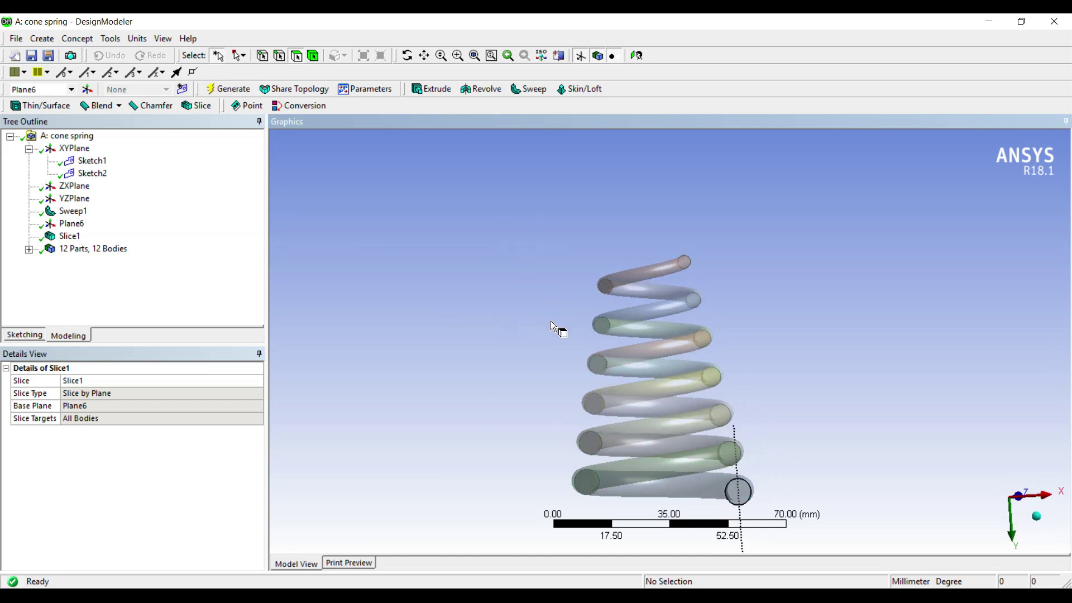
{"action": "scroll", "coordinate": [541, 290], "scroll_direction": "down", "scroll_amount": 2}
{"action": "middle_click_drag", "start_coordinate": [542, 330], "coordinate": [516, 366]}
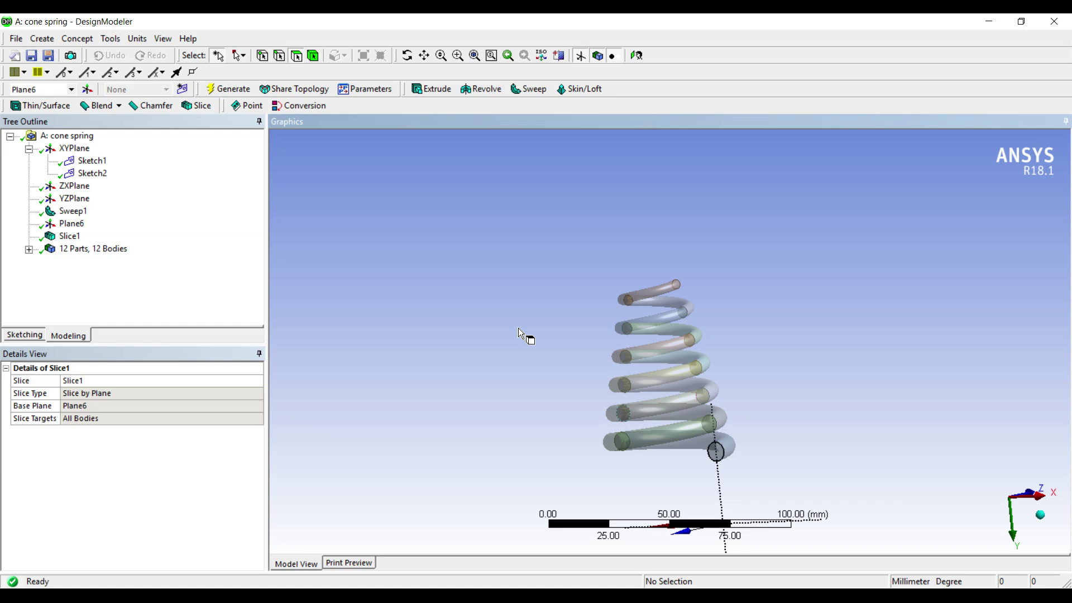
Leave DesignModeler for the Workbench project and open the static structural model in Mechanical
{"action": "left_click", "coordinate": [990, 22]}
{"action": "double_click", "coordinate": [229, 163]}
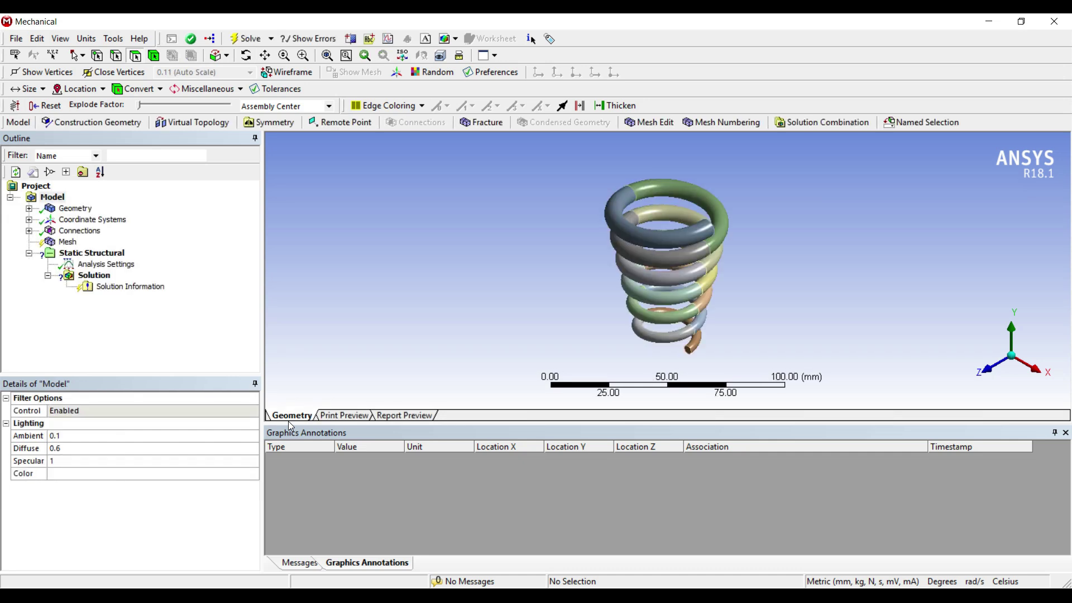
Assign Stainless Steel as the material of the first two solid bodies in the geometry
{"action": "middle_click_drag", "start_coordinate": [571, 163], "coordinate": [554, 284]}
{"action": "middle_click_drag", "start_coordinate": [549, 243], "coordinate": [550, 241]}
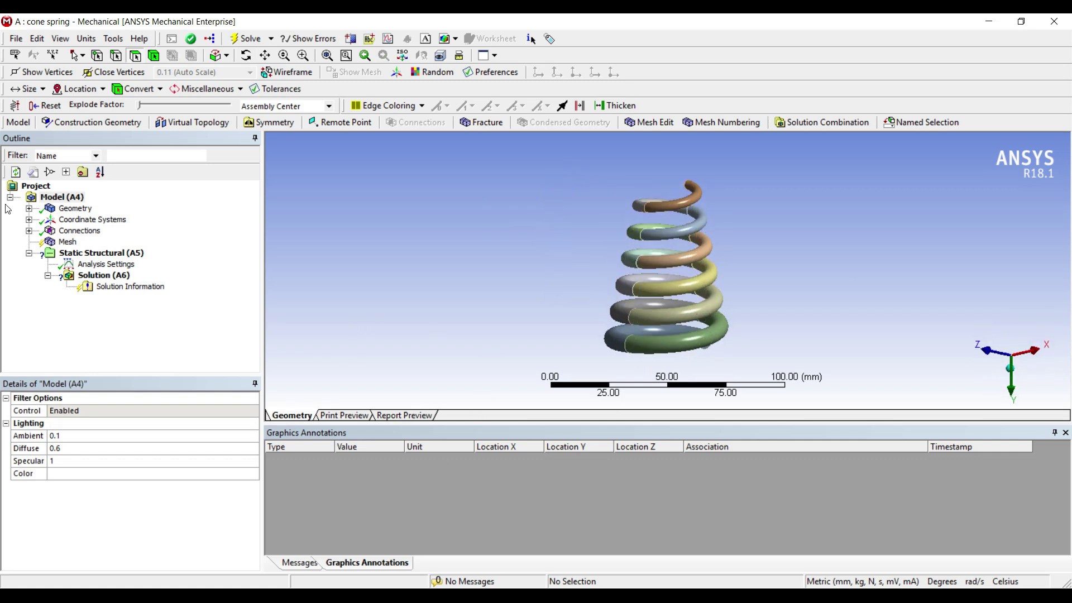
{"action": "left_click", "coordinate": [30, 171]}
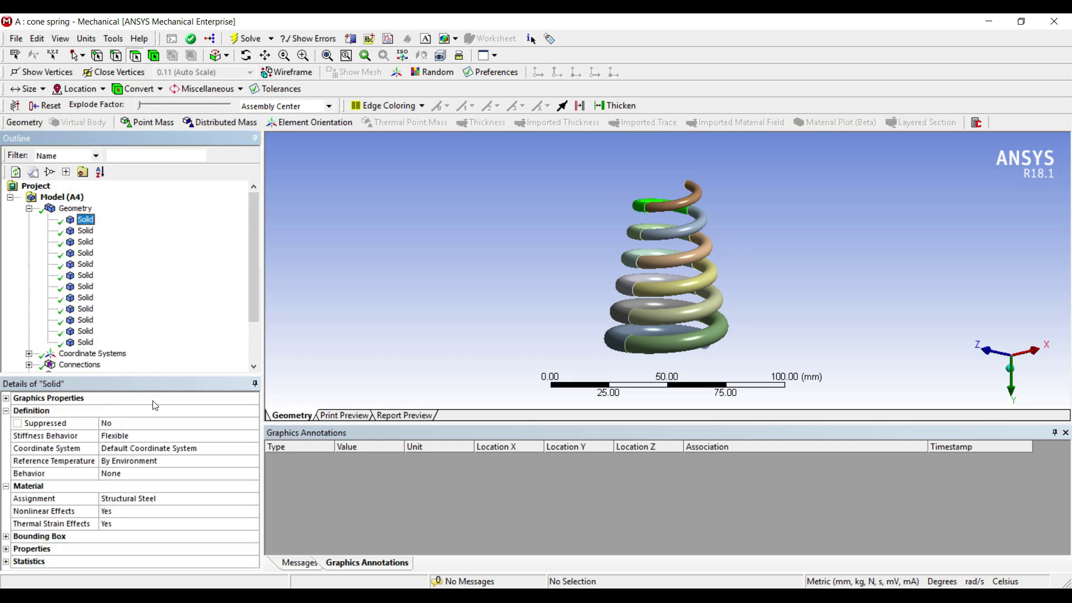
{"action": "left_click", "coordinate": [154, 399]}
{"action": "left_click", "coordinate": [253, 499]}
{"action": "left_click", "coordinate": [294, 557]}
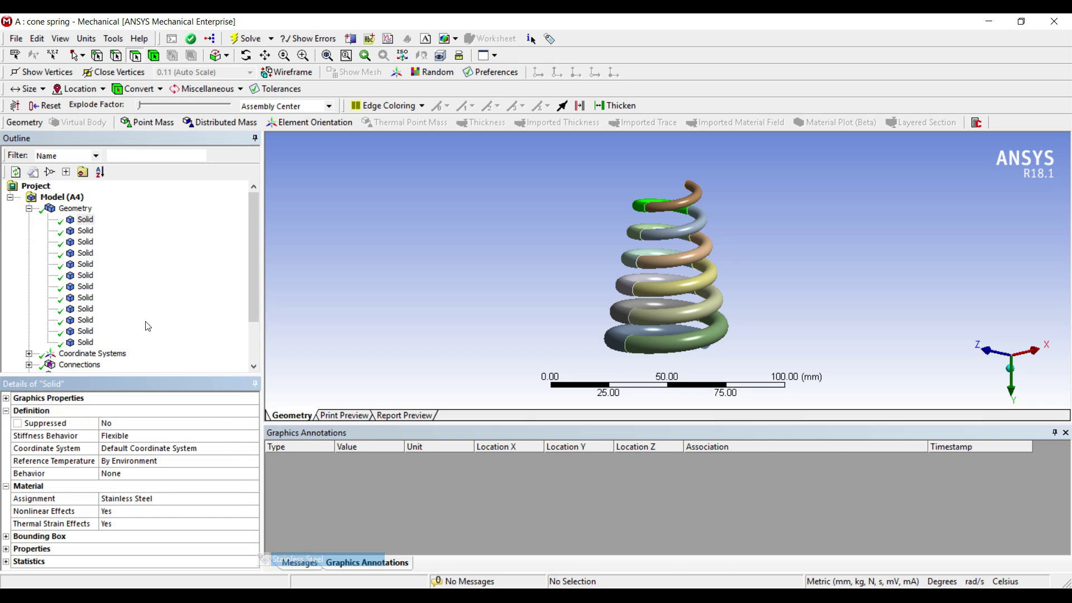
{"action": "left_click", "coordinate": [86, 231]}
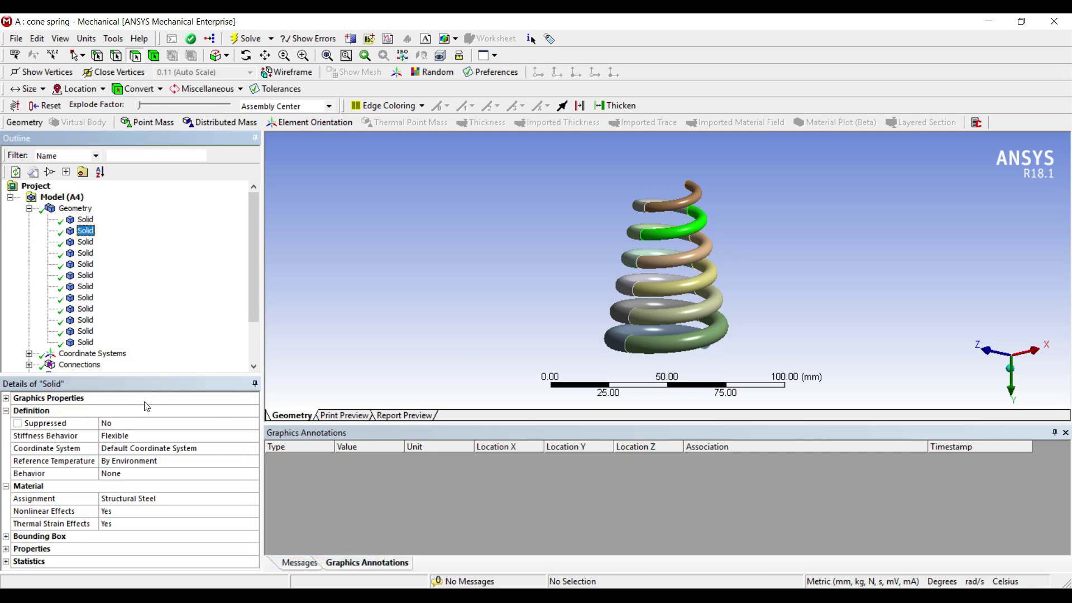
{"action": "left_click", "coordinate": [164, 408]}
{"action": "left_click", "coordinate": [253, 499]}
{"action": "left_click", "coordinate": [296, 559]}
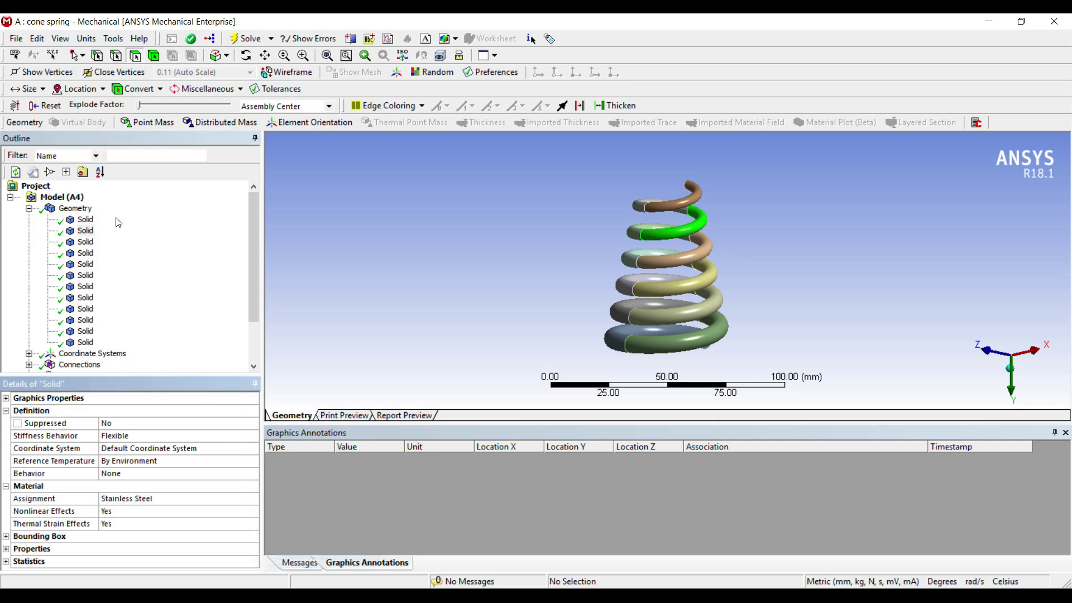
{"action": "double_click", "coordinate": [67, 207]}
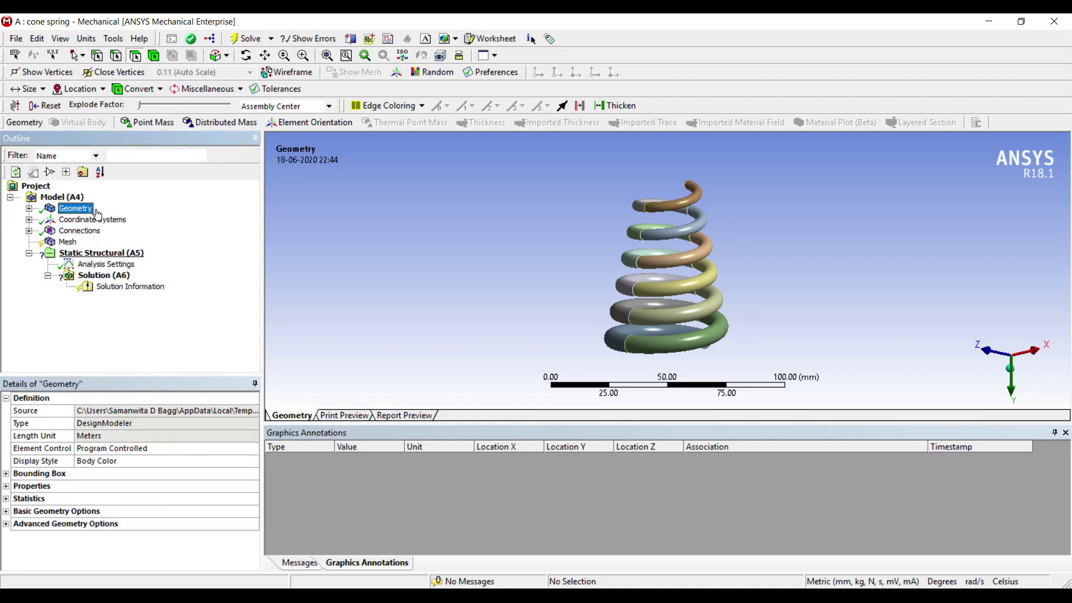
Set the mesh sizing's Relevance Center to Fine and generate the mesh of the cone spring
{"action": "left_click", "coordinate": [67, 241]}
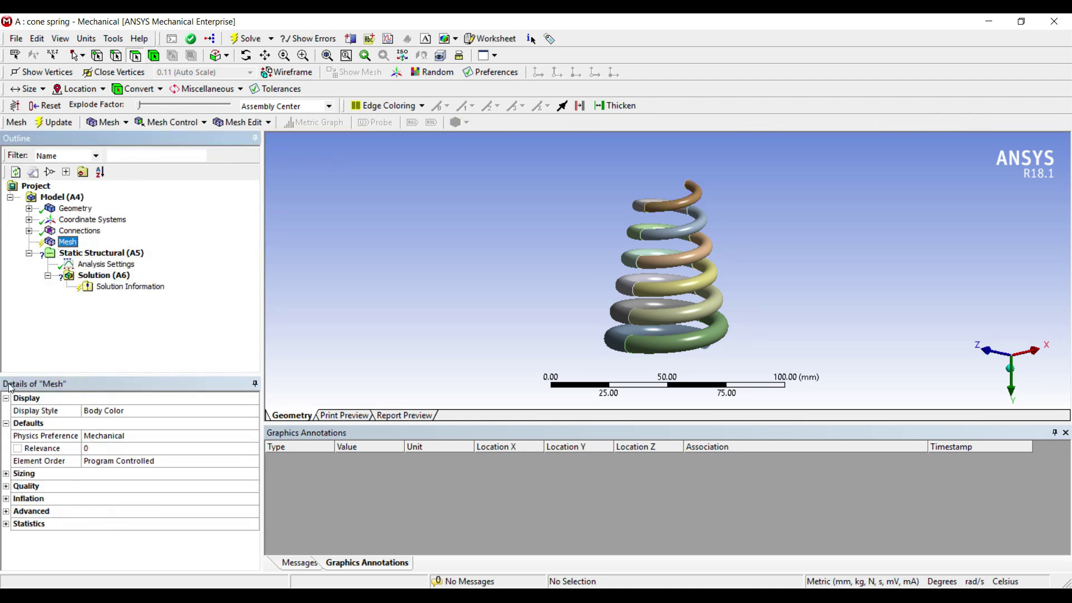
{"action": "left_click", "coordinate": [3, 385]}
{"action": "left_click", "coordinate": [115, 499]}
{"action": "left_click", "coordinate": [240, 499]}
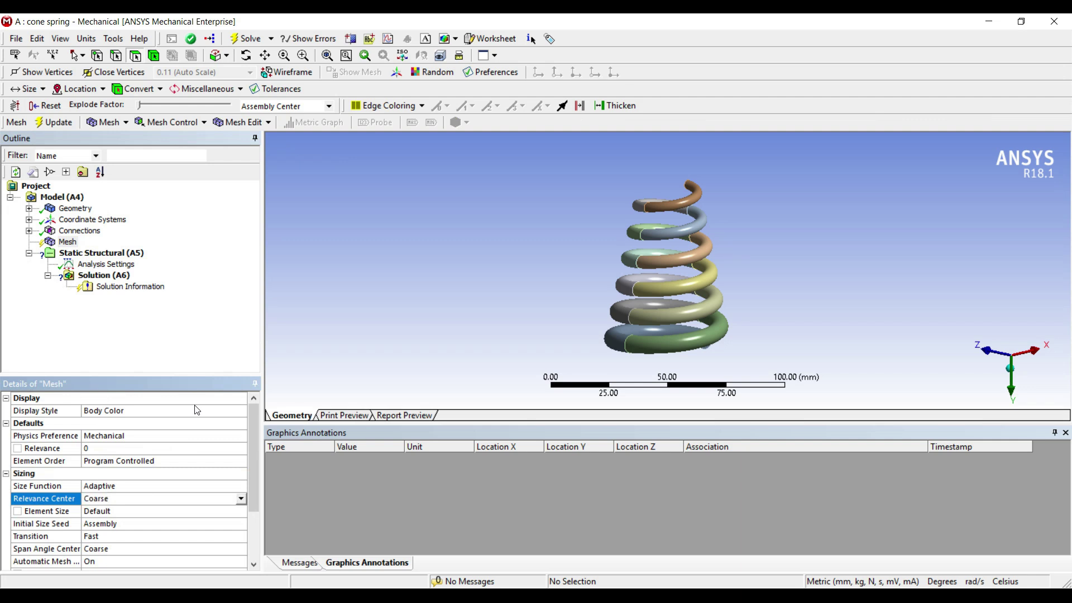
{"action": "left_click", "coordinate": [55, 122]}
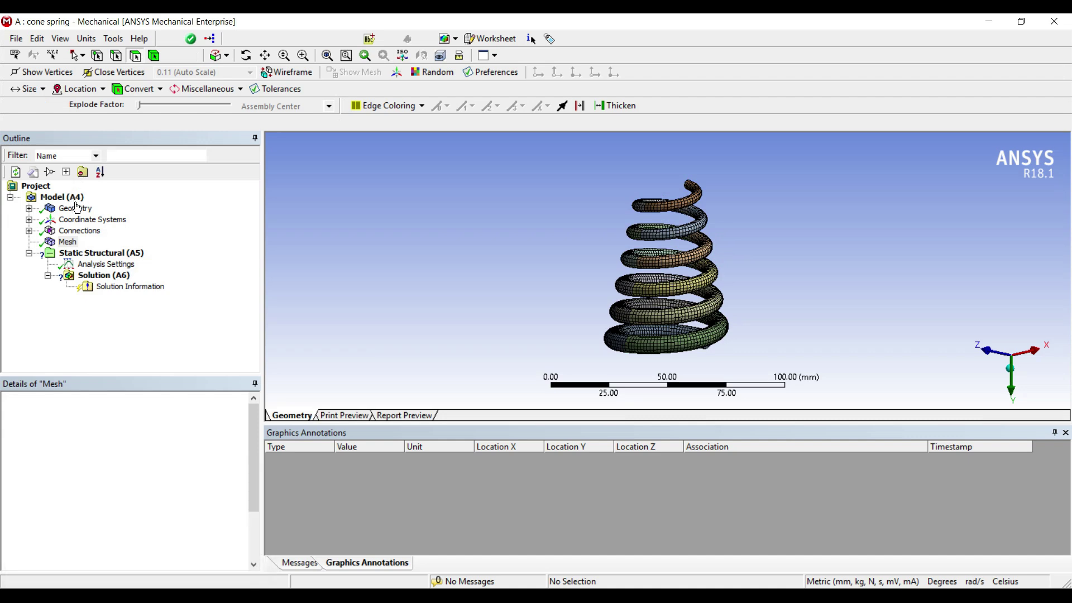
{"action": "middle_click_drag", "start_coordinate": [531, 239], "coordinate": [592, 246]}
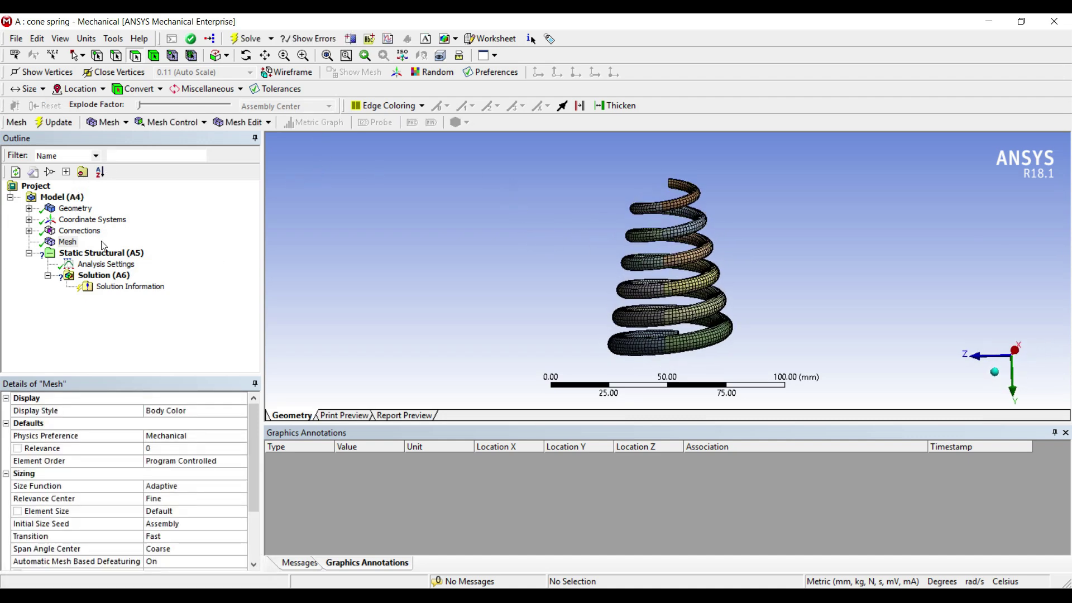
Add a fixed support on the outer face of the half coil at the spring's wide end
{"action": "left_click", "coordinate": [106, 264]}
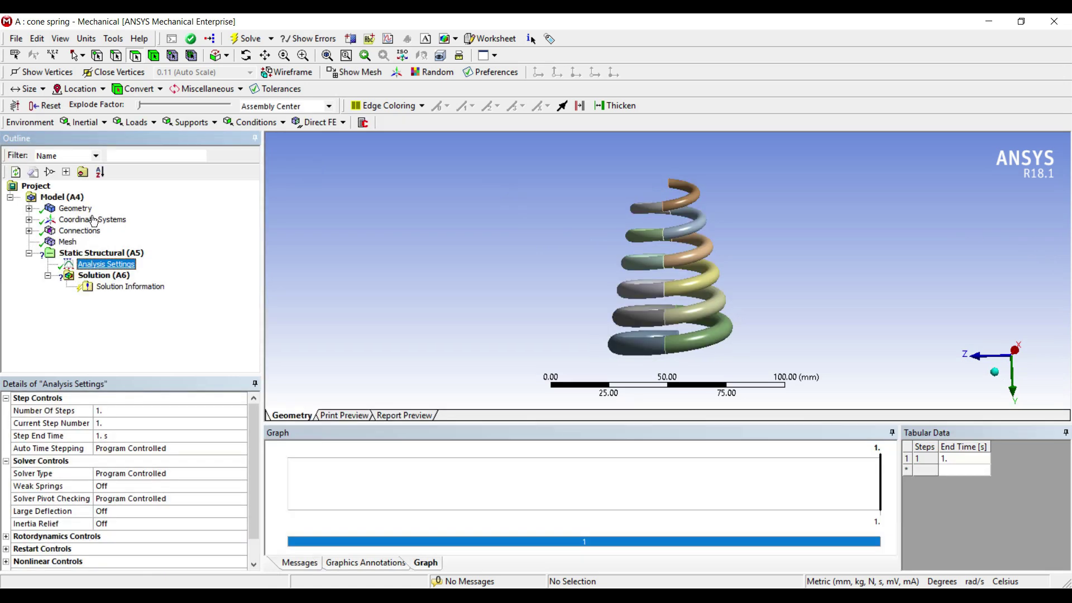
{"action": "right_click", "coordinate": [121, 265]}
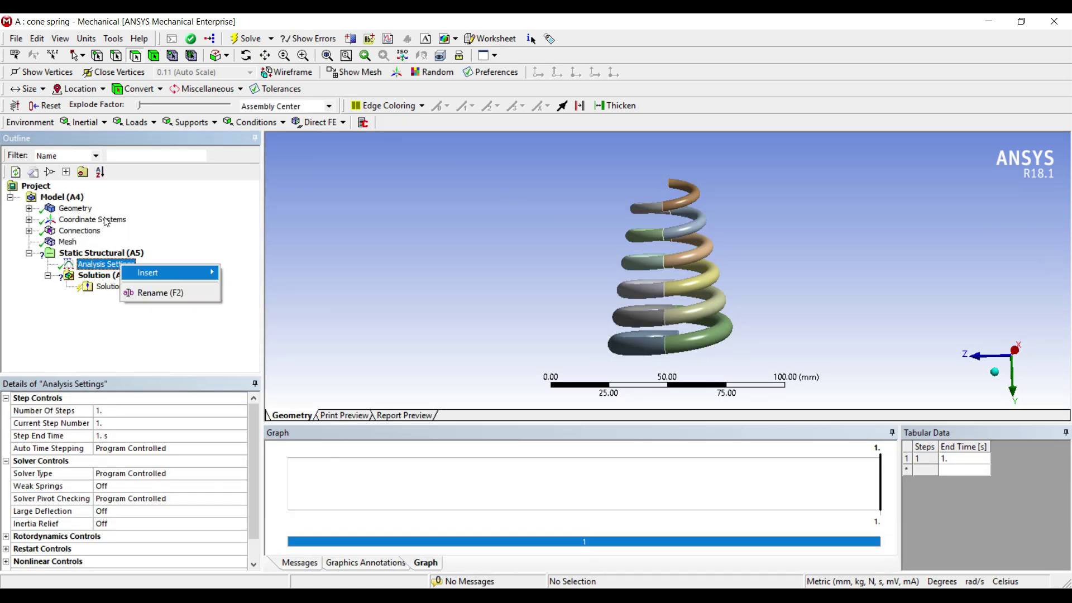
{"action": "mouse_move", "coordinate": [128, 270]}
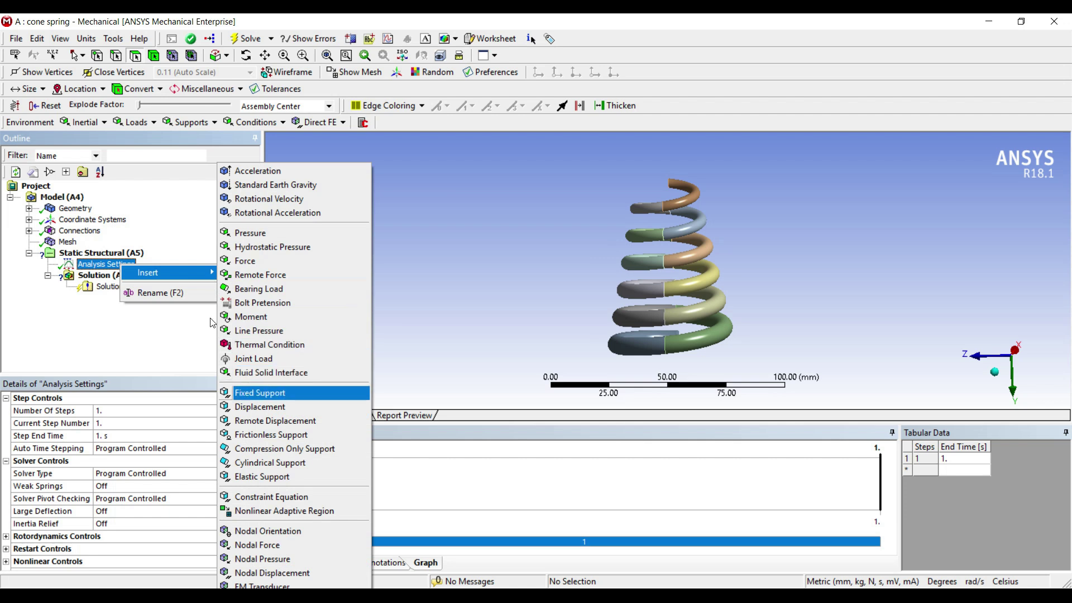
{"action": "left_click", "coordinate": [260, 393]}
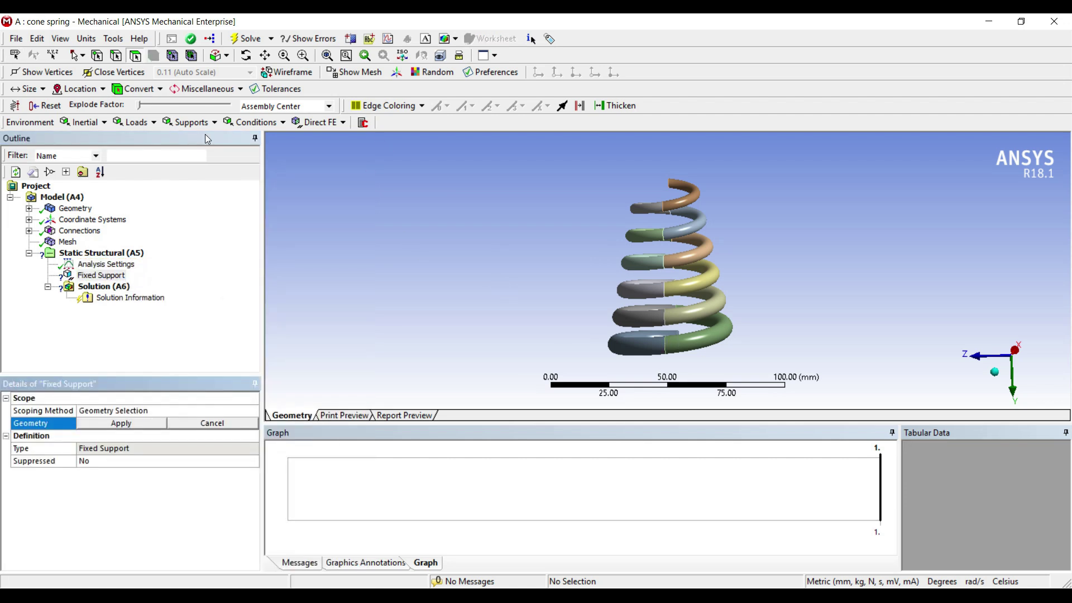
{"action": "left_click", "coordinate": [642, 343]}
{"action": "mouse_move", "coordinate": [549, 271]}
{"action": "middle_mouse_down"}
{"action": "mouse_move", "coordinate": [605, 268]}
{"action": "mouse_move", "coordinate": [558, 273]}
{"action": "middle_mouse_up"}
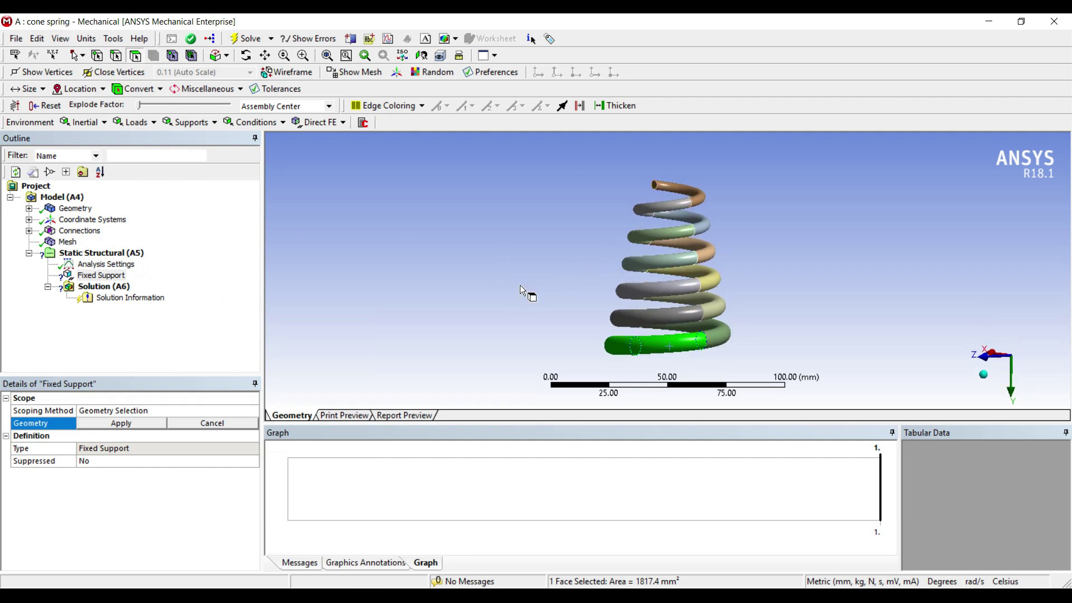
{"action": "left_click", "coordinate": [107, 425]}
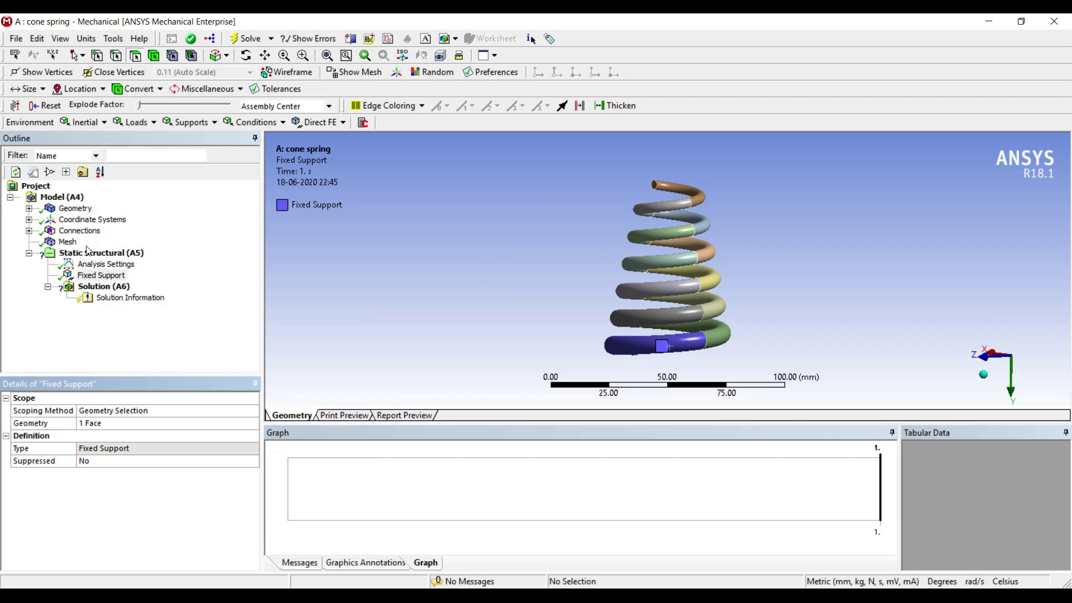
Insert a force on the two coil faces at the spring's narrow end
{"action": "left_click", "coordinate": [689, 190]}
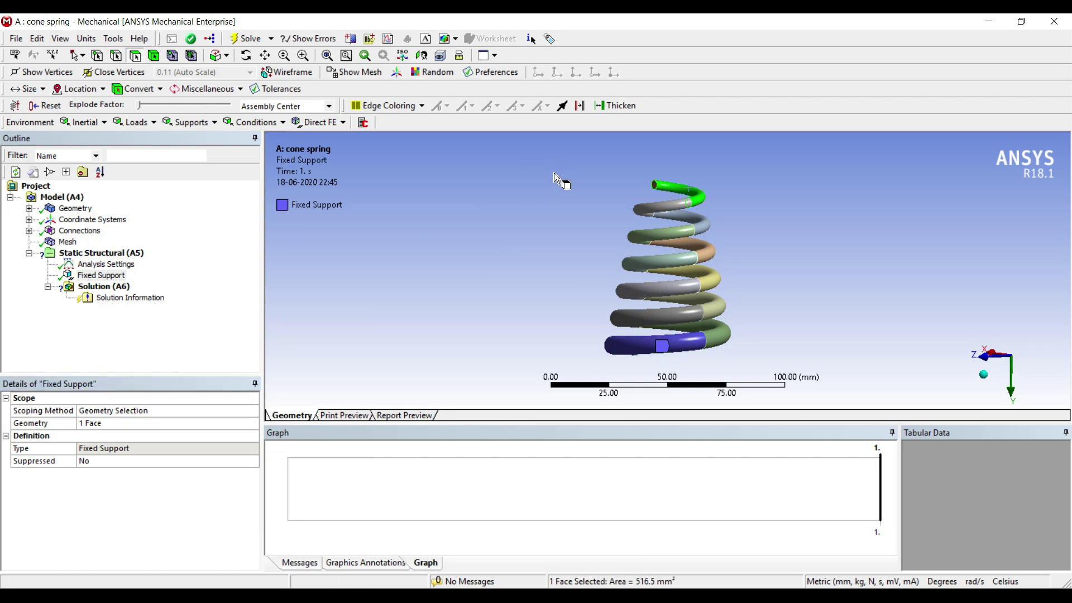
{"action": "key", "text": "shift+F1"}
{"action": "right_click", "coordinate": [667, 209]}
{"action": "left_click", "coordinate": [869, 306]}
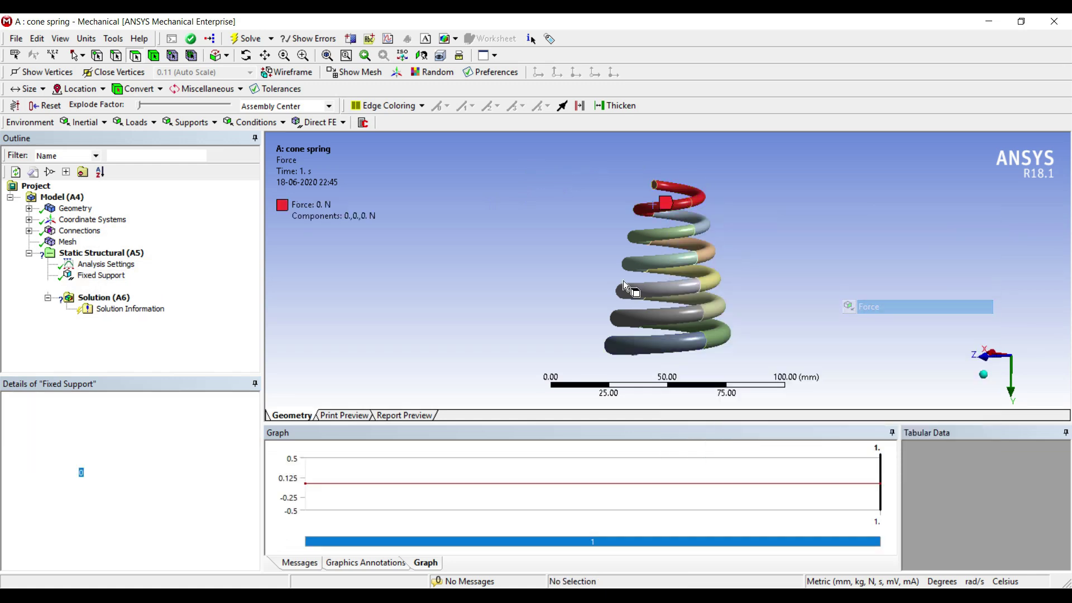
Define the force by components and set its Y component to 100 N
{"action": "left_click", "coordinate": [167, 461]}
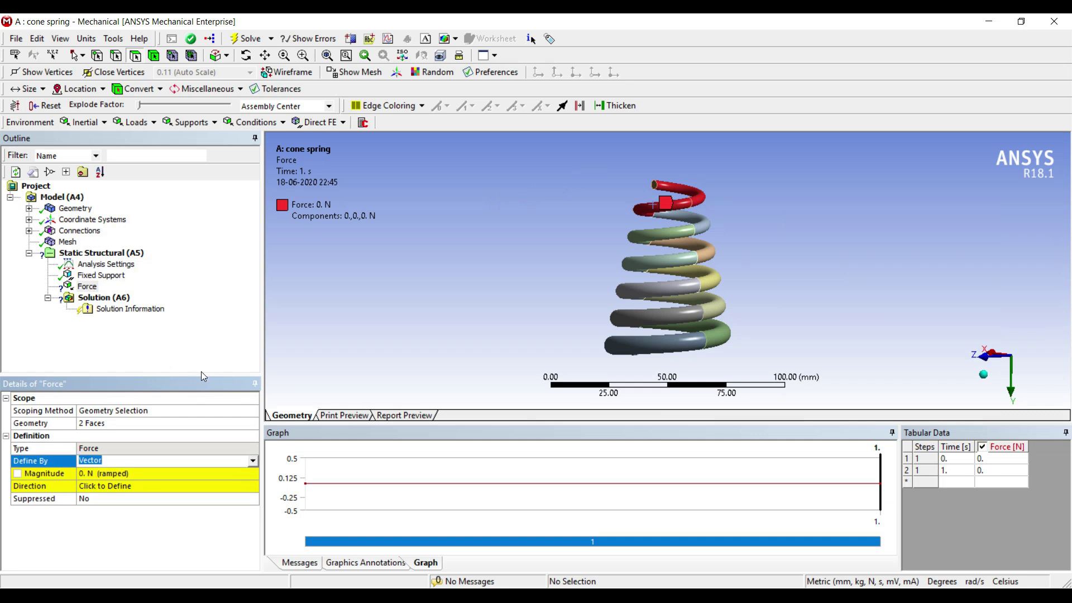
{"action": "key", "text": "Down"}
{"action": "left_click", "coordinate": [98, 500]}
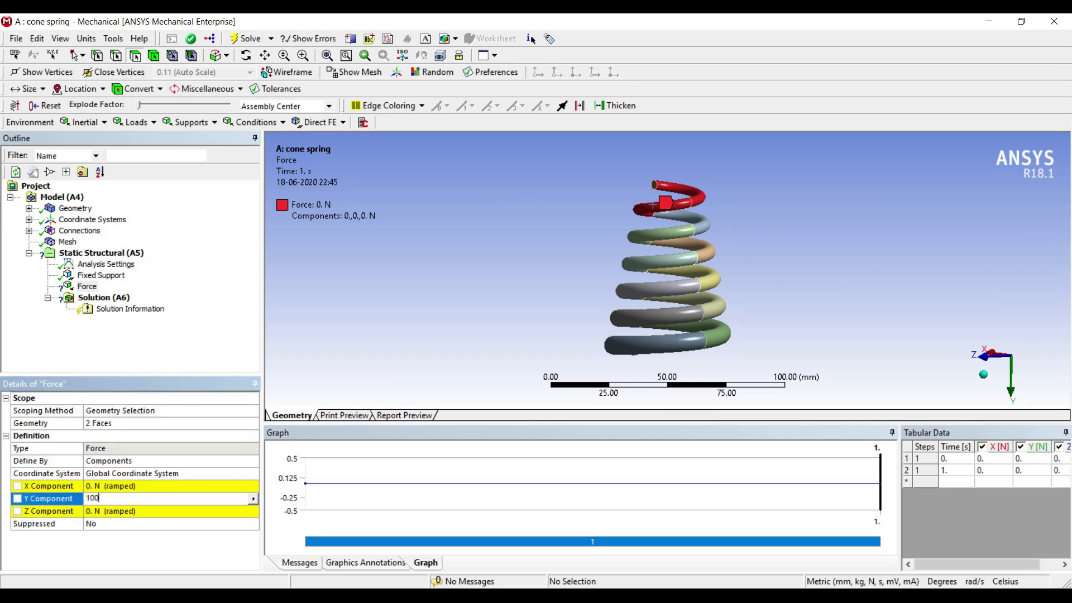
{"action": "type", "text": "100"}
{"action": "key", "text": "Return"}
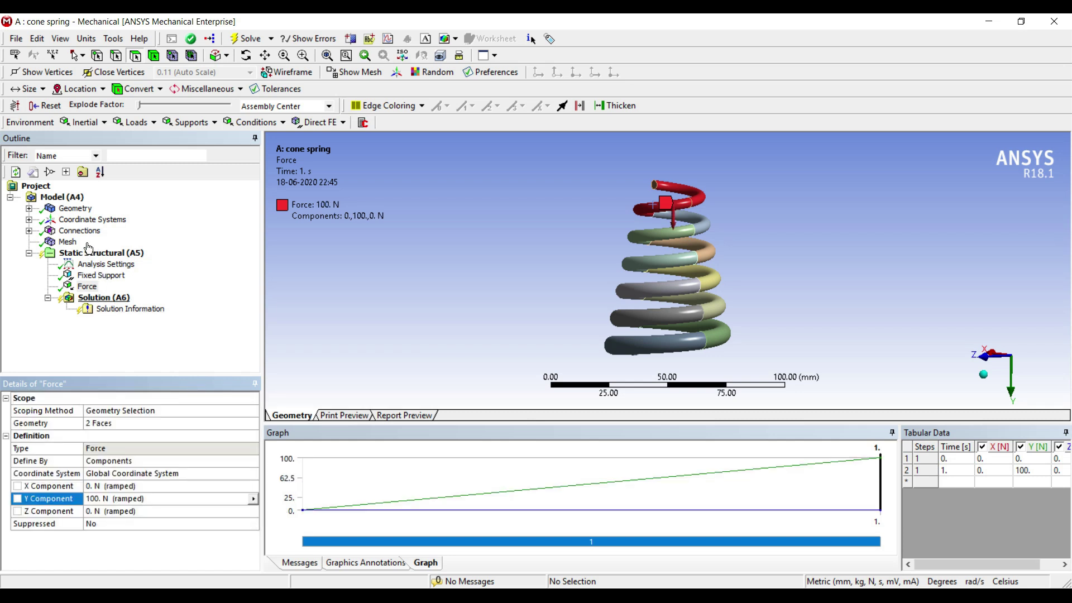
Add a Shear Stress result to the solution for all bodies
{"action": "left_click", "coordinate": [104, 297]}
{"action": "right_click", "coordinate": [118, 298]}
{"action": "mouse_move", "coordinate": [134, 306]}
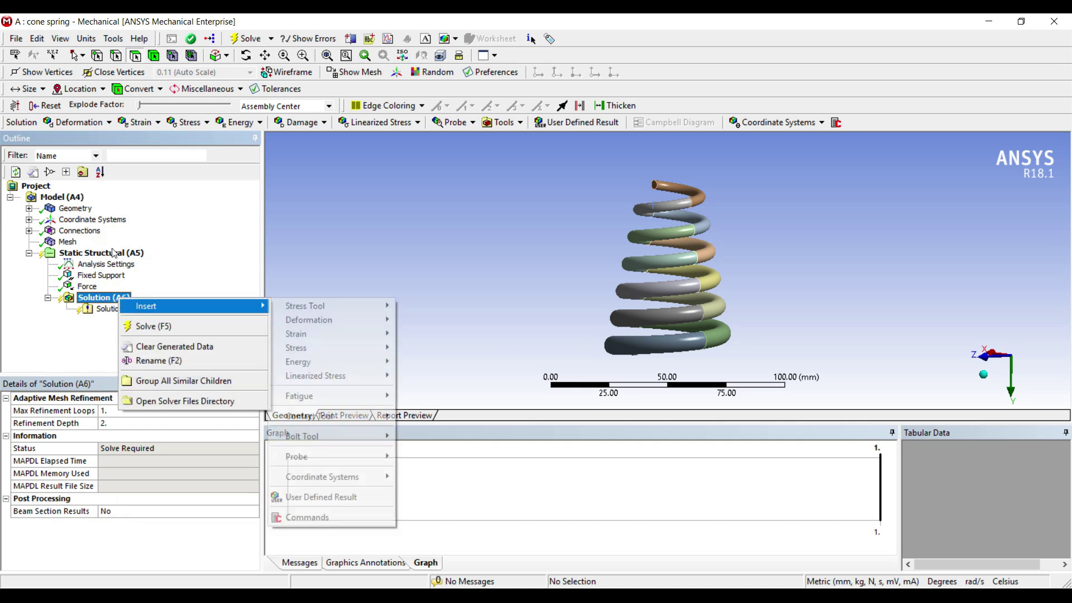
{"action": "mouse_move", "coordinate": [360, 341]}
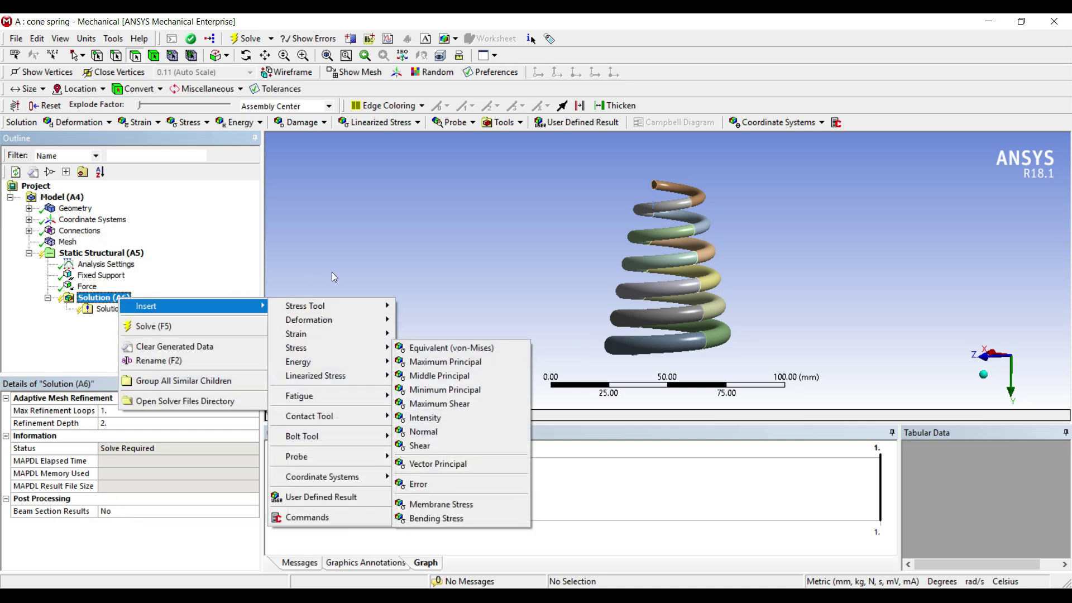
{"action": "left_click", "coordinate": [420, 446]}
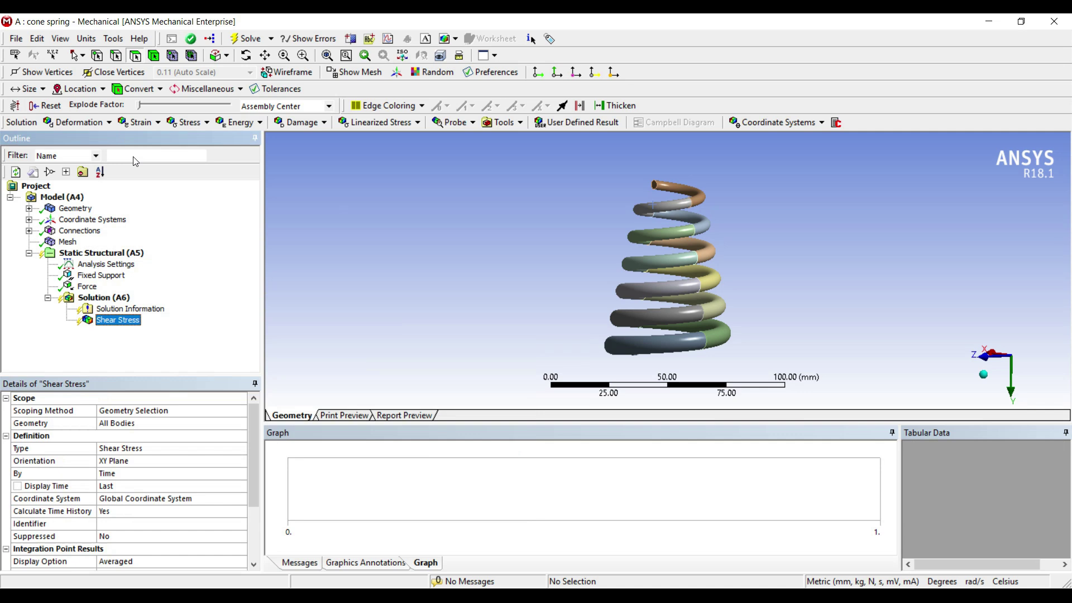
Add a shear strain result to the solution for all bodies
{"action": "right_click", "coordinate": [105, 298]}
{"action": "mouse_move", "coordinate": [145, 306]}
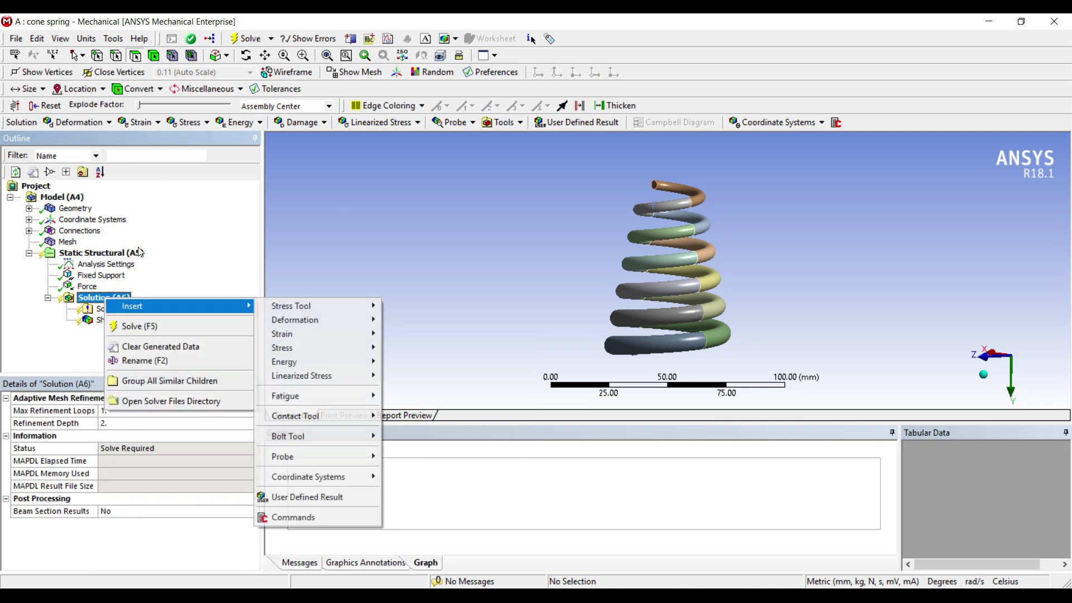
{"action": "mouse_move", "coordinate": [340, 335]}
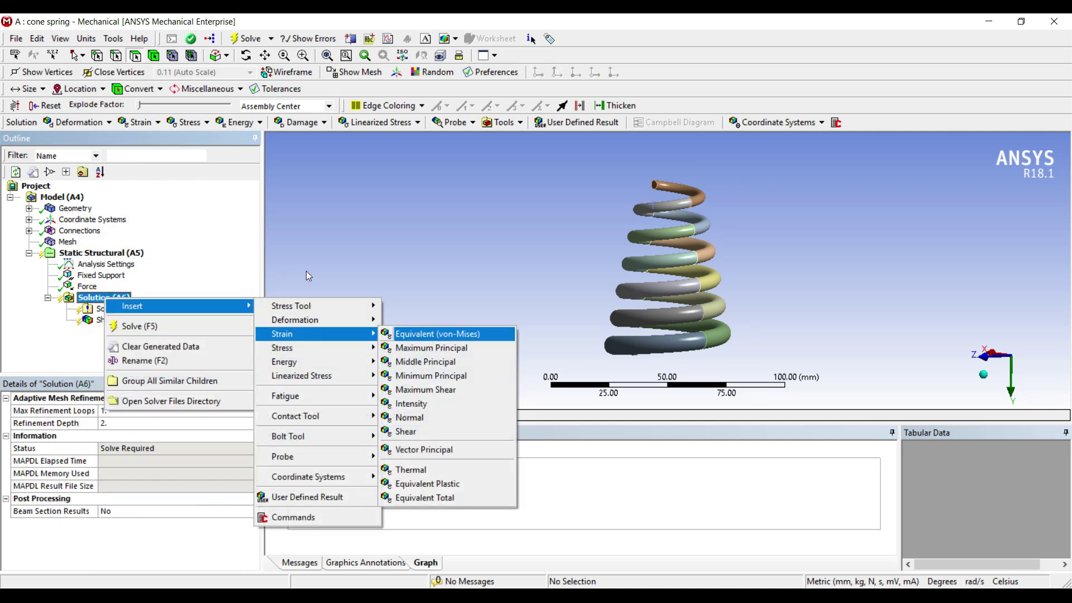
{"action": "key", "text": "Down"}
{"action": "key", "text": "Return"}
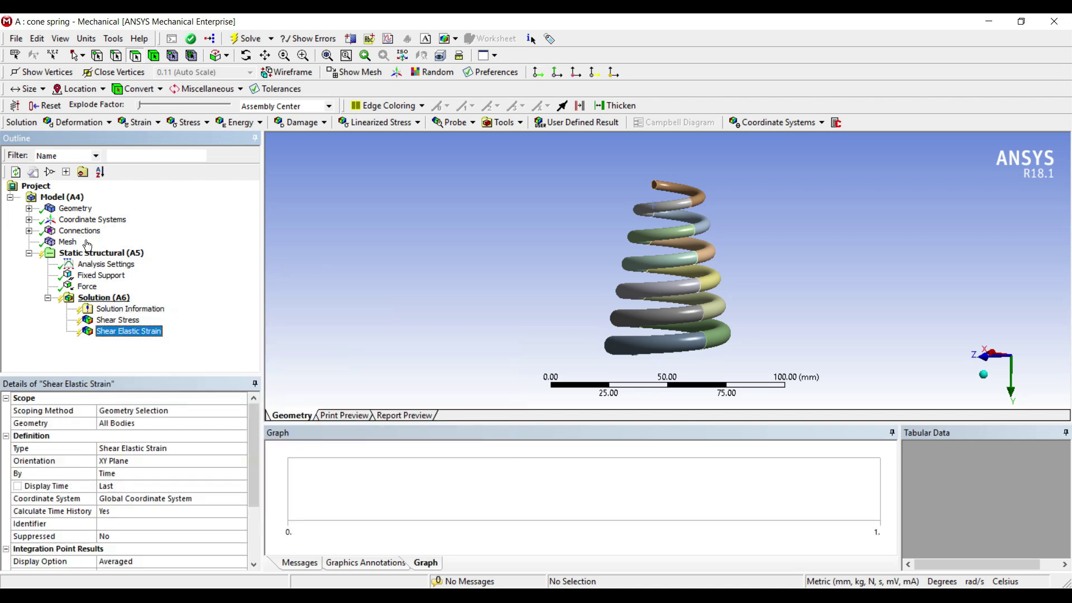
Add a Directional Deformation result to the solution and set its orientation to the Y Axis
{"action": "right_click", "coordinate": [106, 299]}
{"action": "mouse_move", "coordinate": [180, 308]}
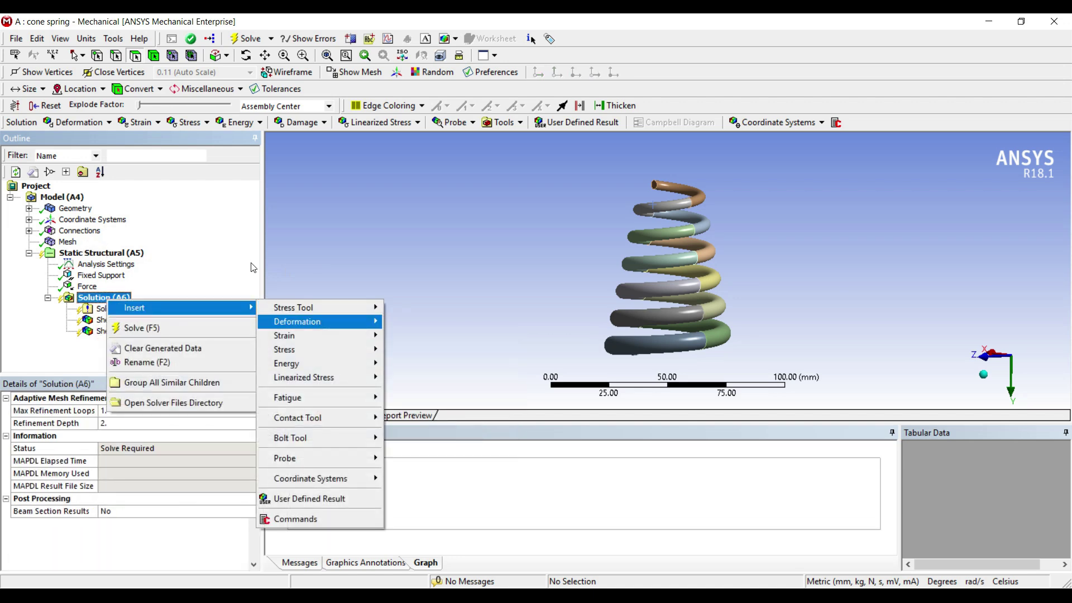
{"action": "mouse_move", "coordinate": [316, 322]}
{"action": "key", "text": "Right"}
{"action": "key", "text": "Down"}
{"action": "key", "text": "Return"}
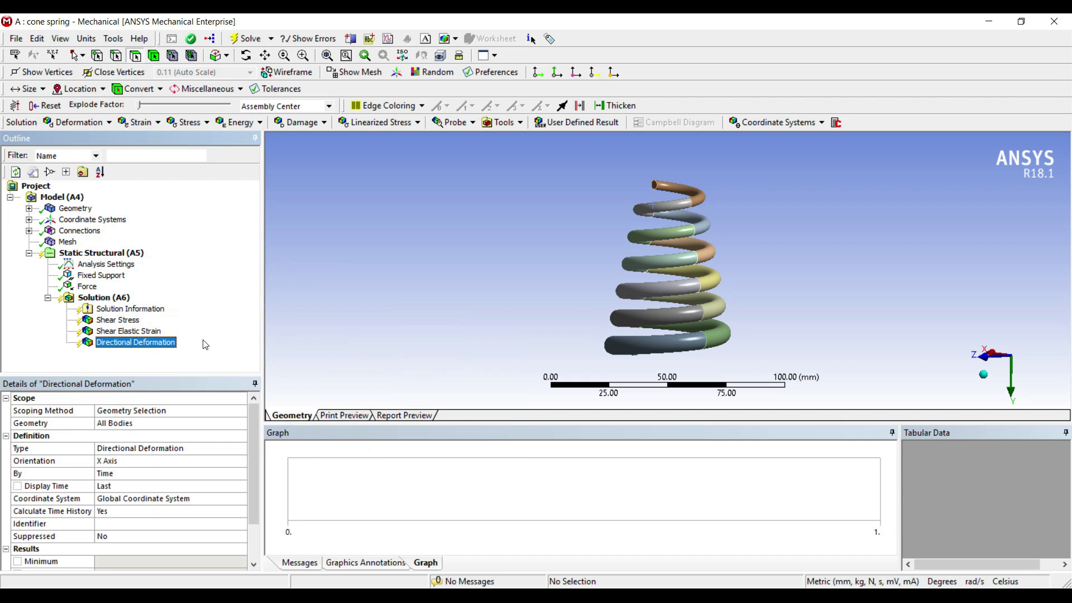
{"action": "left_click", "coordinate": [241, 461]}
{"action": "key", "text": "Return"}
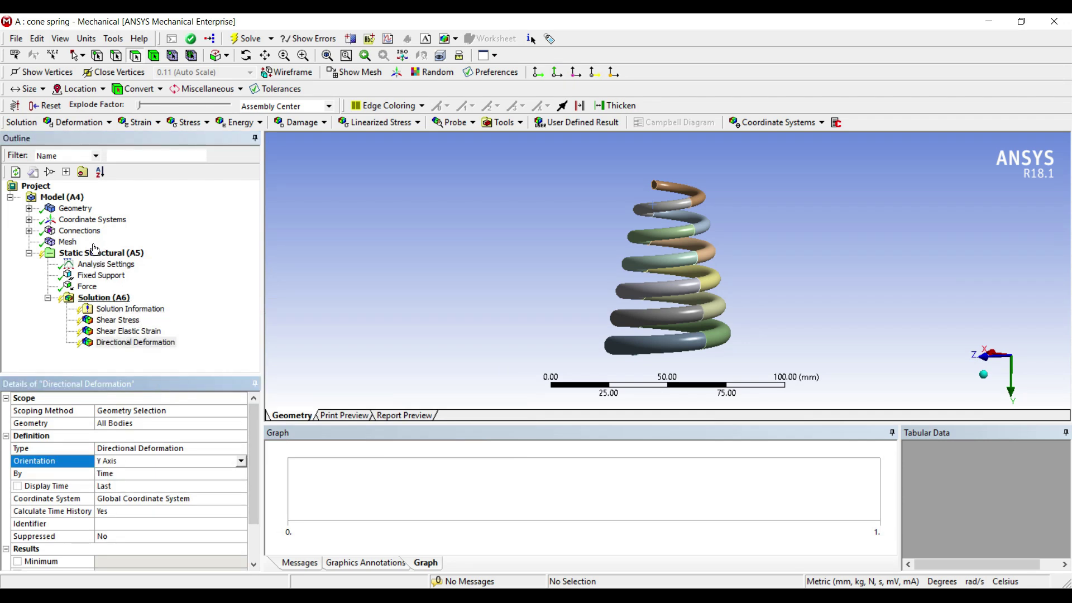
Solve the static structural analysis and animate the Shear Stress result
{"action": "left_click", "coordinate": [101, 297]}
{"action": "left_click", "coordinate": [247, 39]}
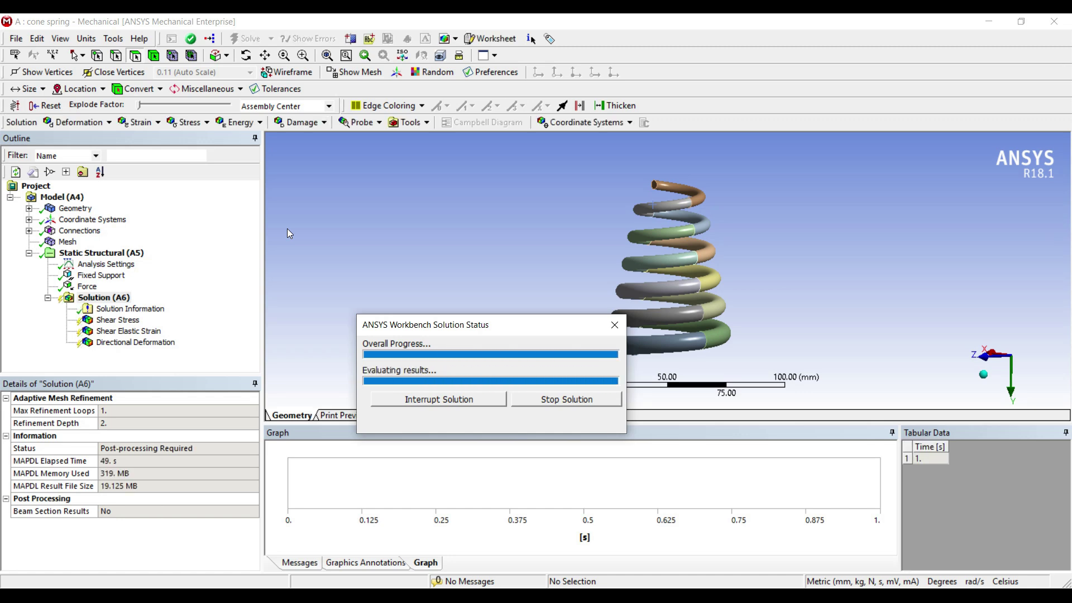
{"action": "left_click", "coordinate": [118, 319]}
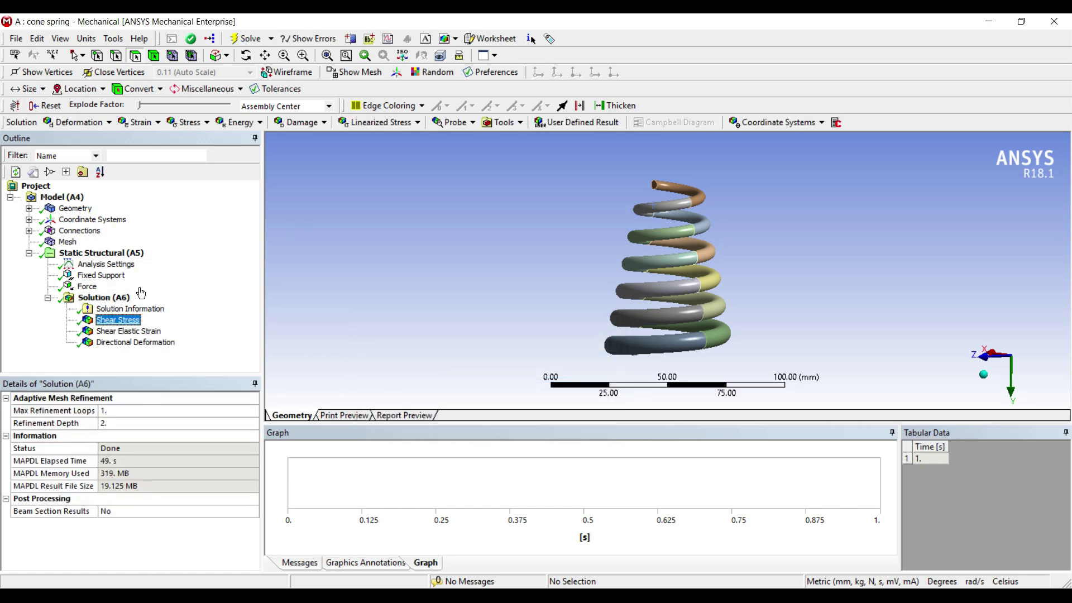
{"action": "left_click_drag", "start_coordinate": [502, 262], "coordinate": [468, 266]}
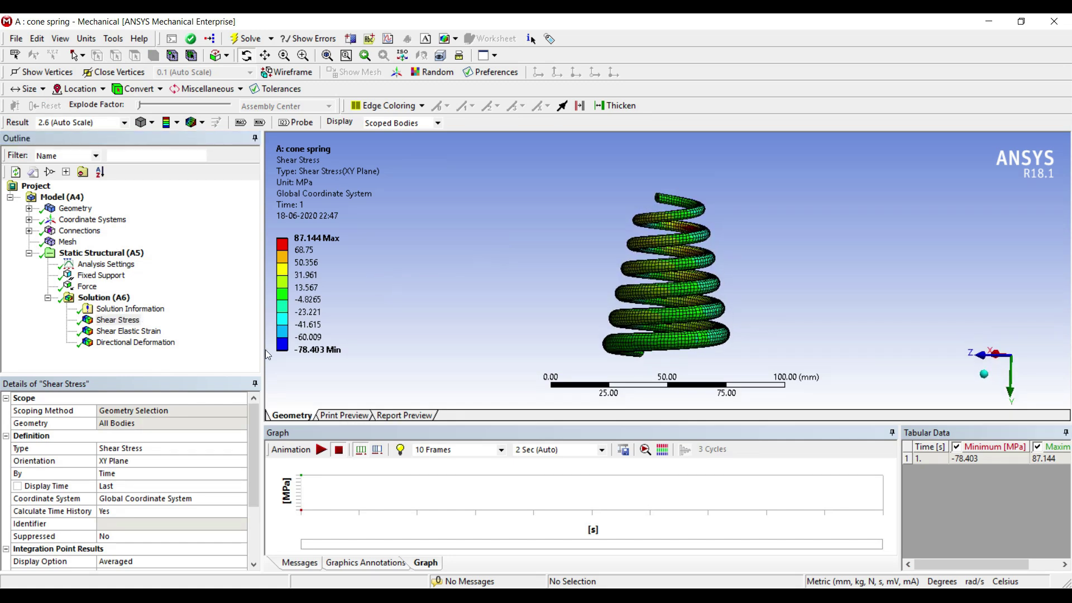
{"action": "left_click", "coordinate": [321, 449]}
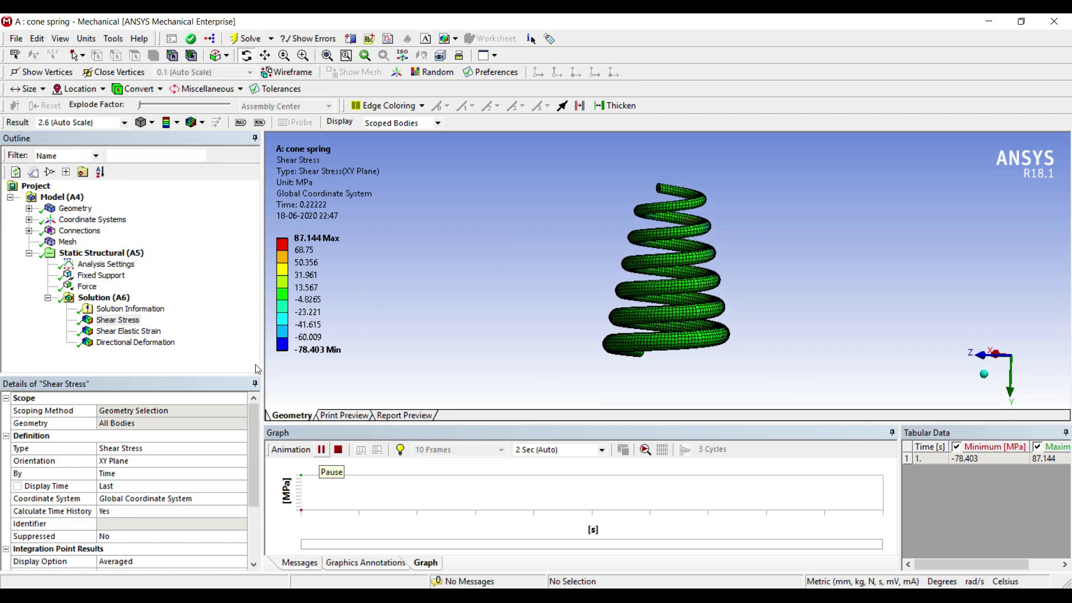
Animate the Shear Elastic Strain result, stop it, and animate the Y-axis Directional Deformation result
{"action": "left_click", "coordinate": [167, 324]}
{"action": "left_click", "coordinate": [128, 331]}
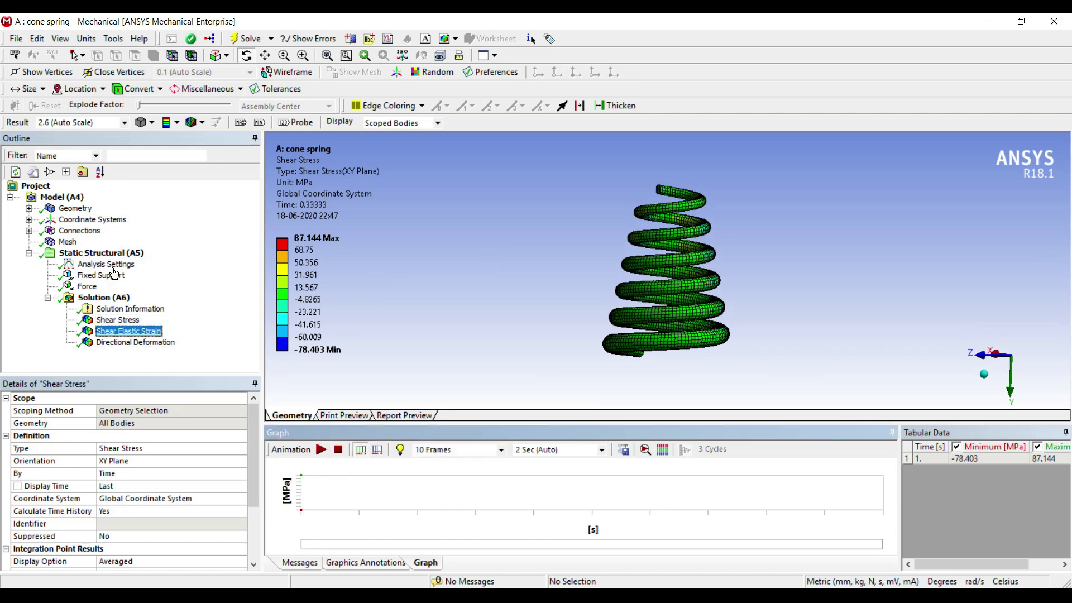
{"action": "left_click", "coordinate": [321, 450]}
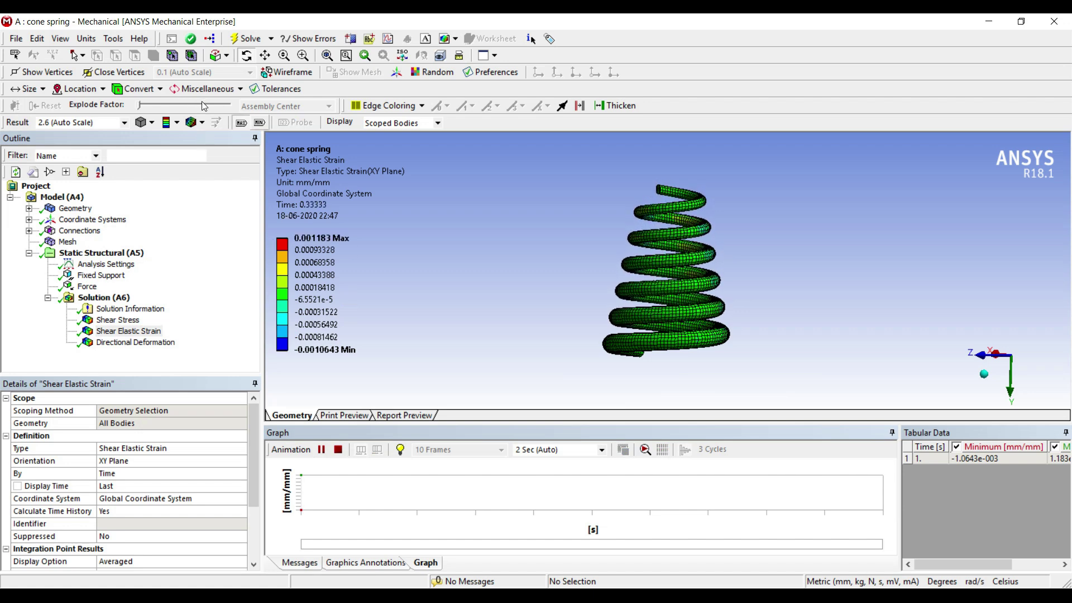
{"action": "left_click", "coordinate": [338, 450]}
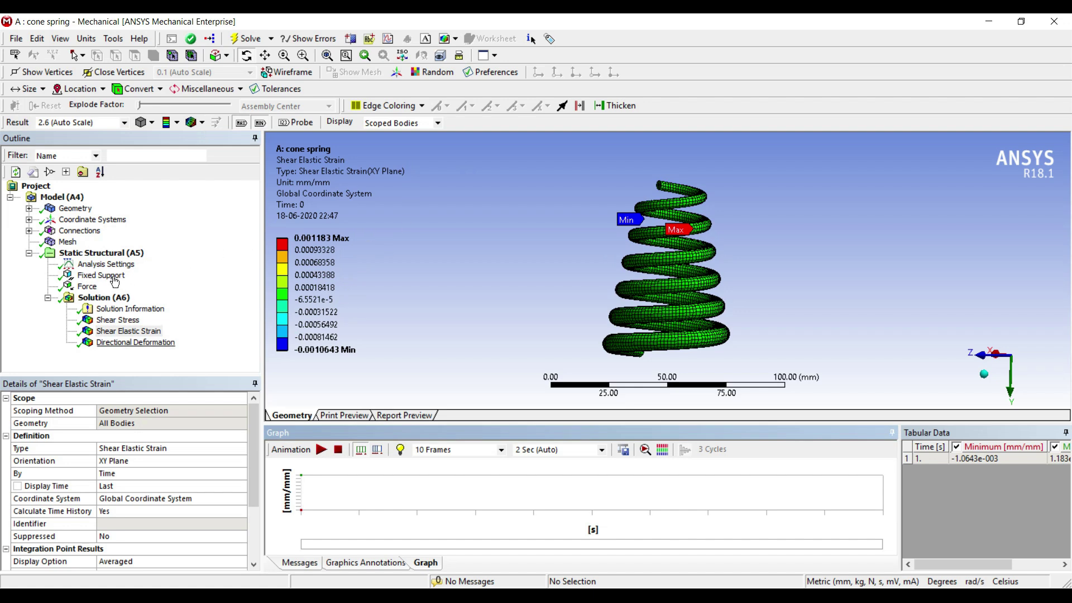
{"action": "left_click", "coordinate": [134, 343]}
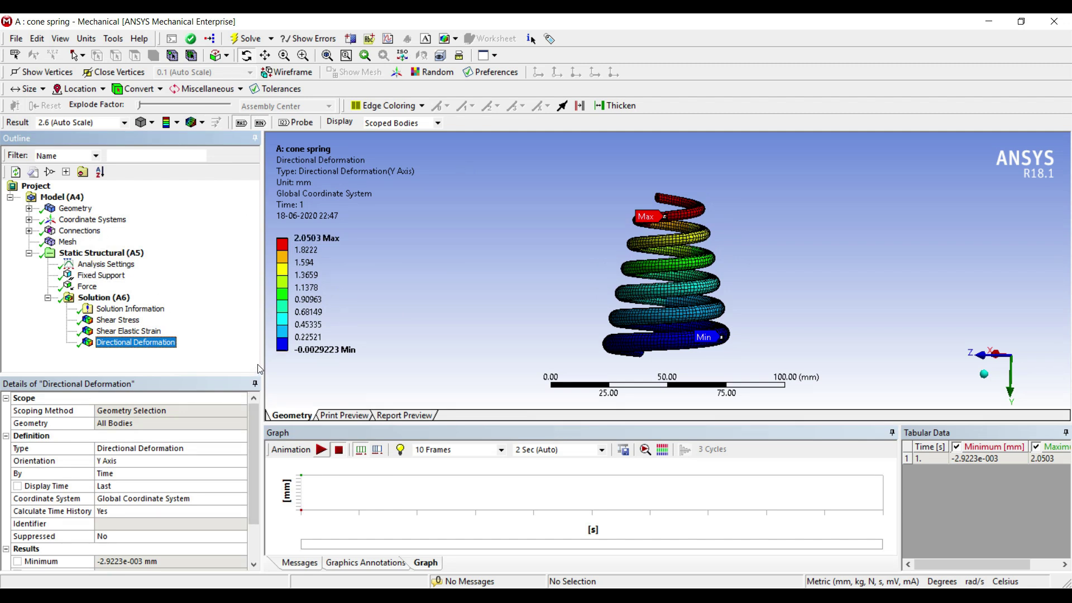
{"action": "left_click", "coordinate": [321, 449]}
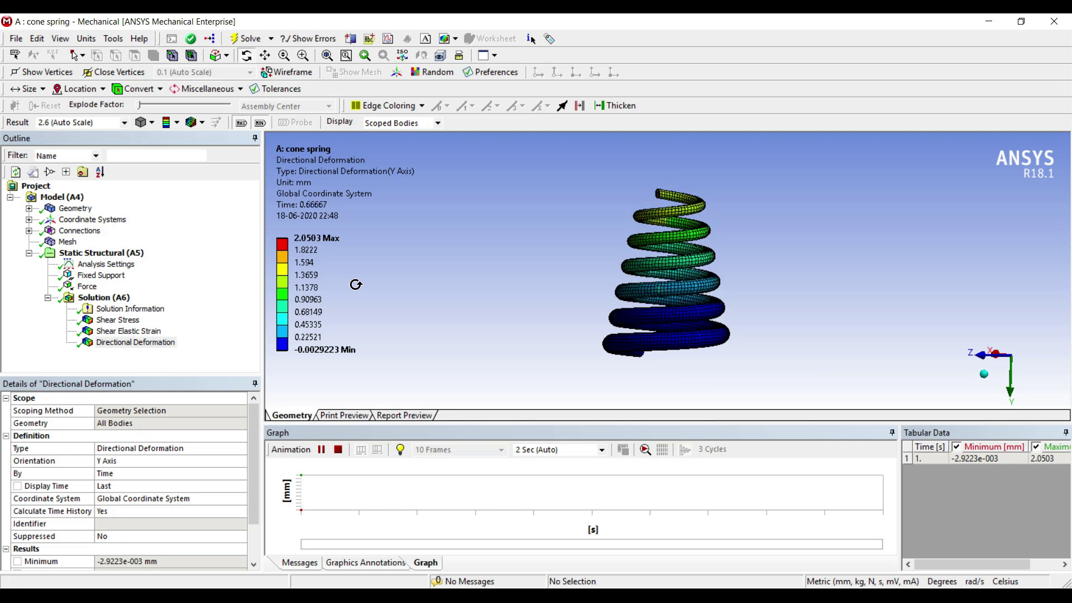